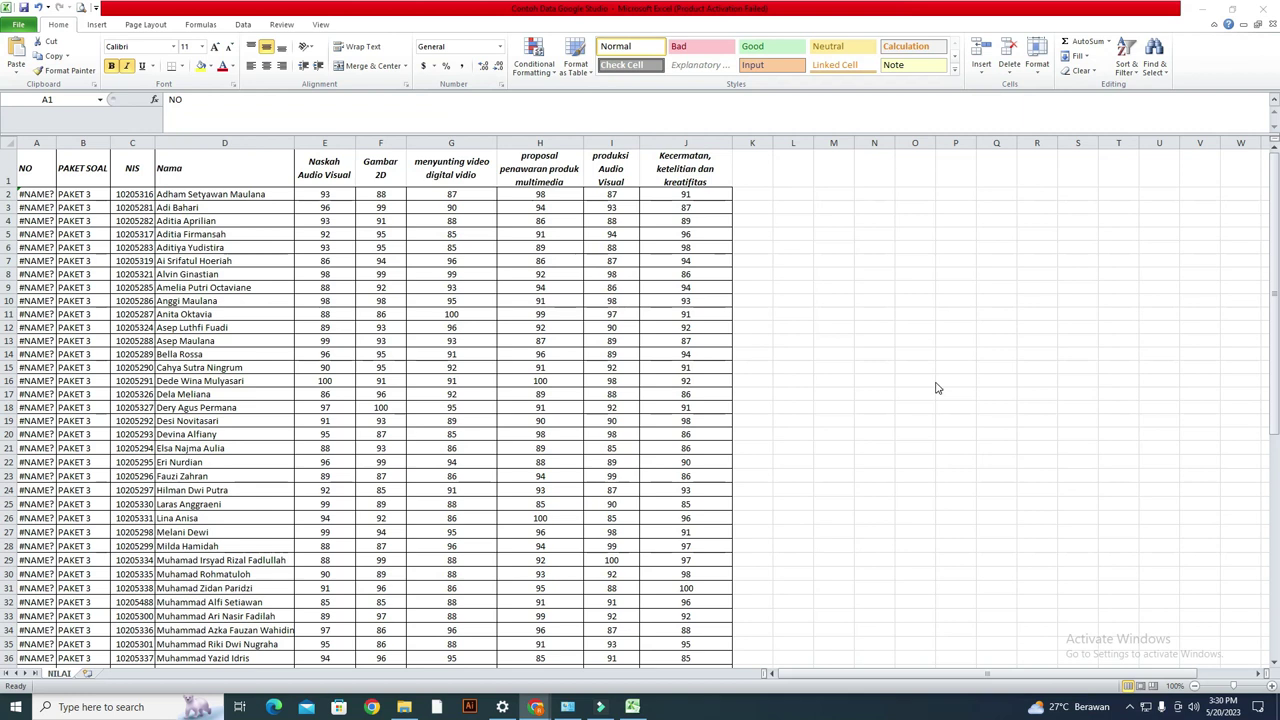
click(216, 115)
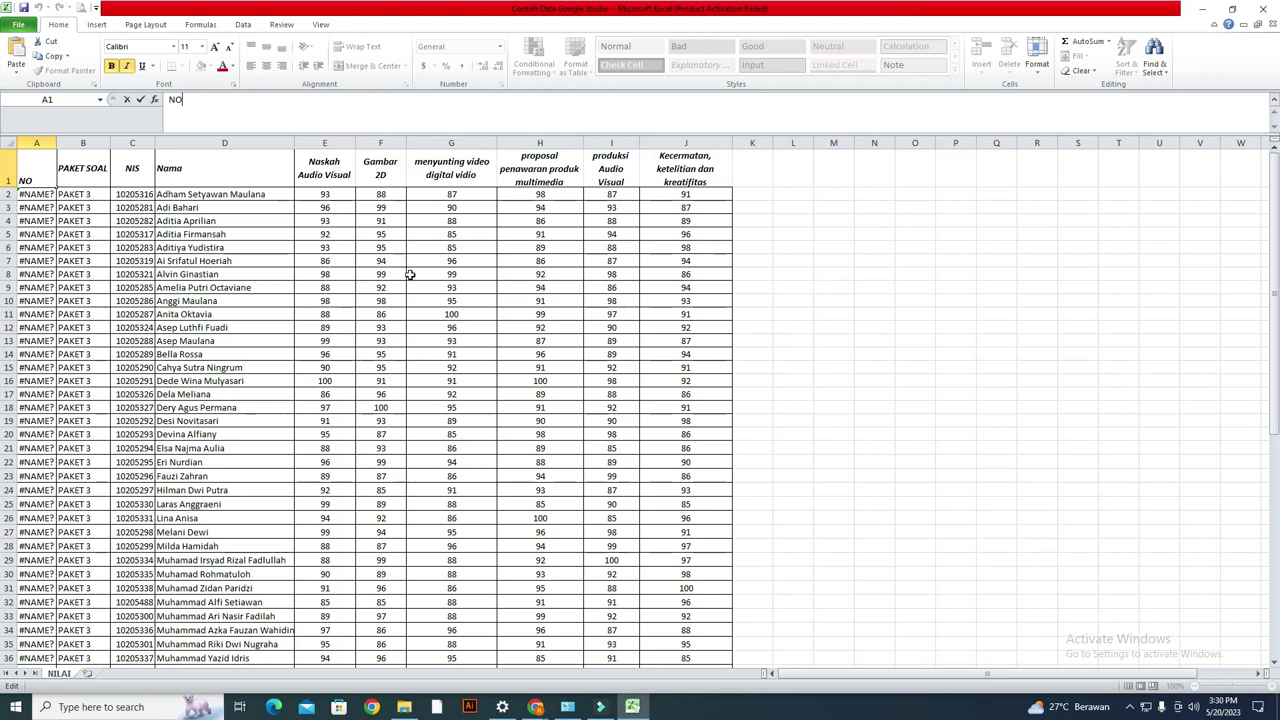
click(187, 247)
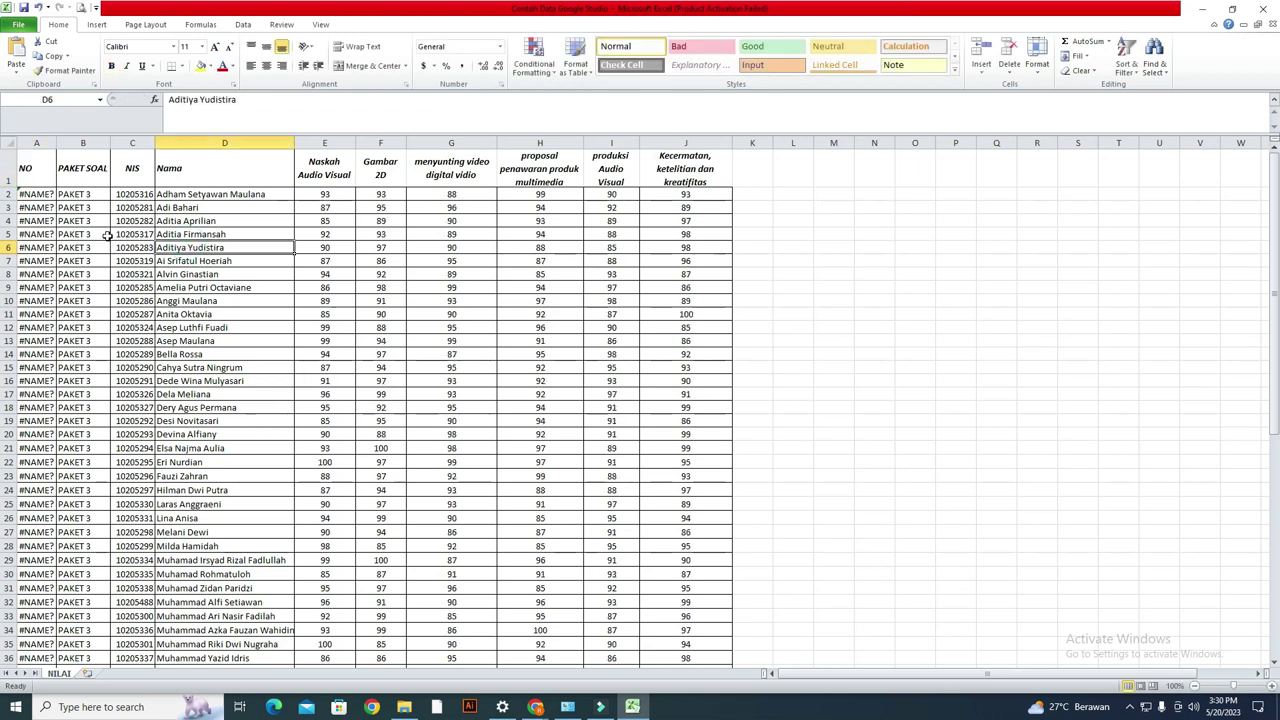
click(48, 197)
click(85, 246)
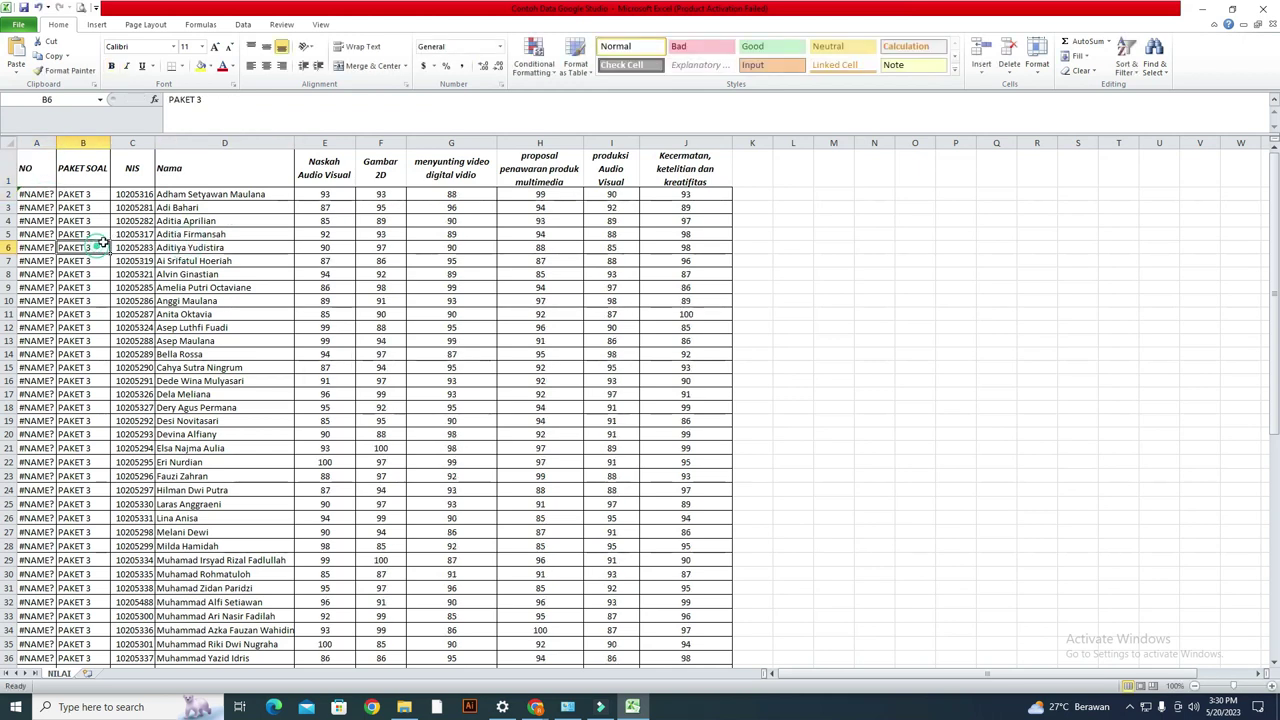
click(178, 262)
key(F1)
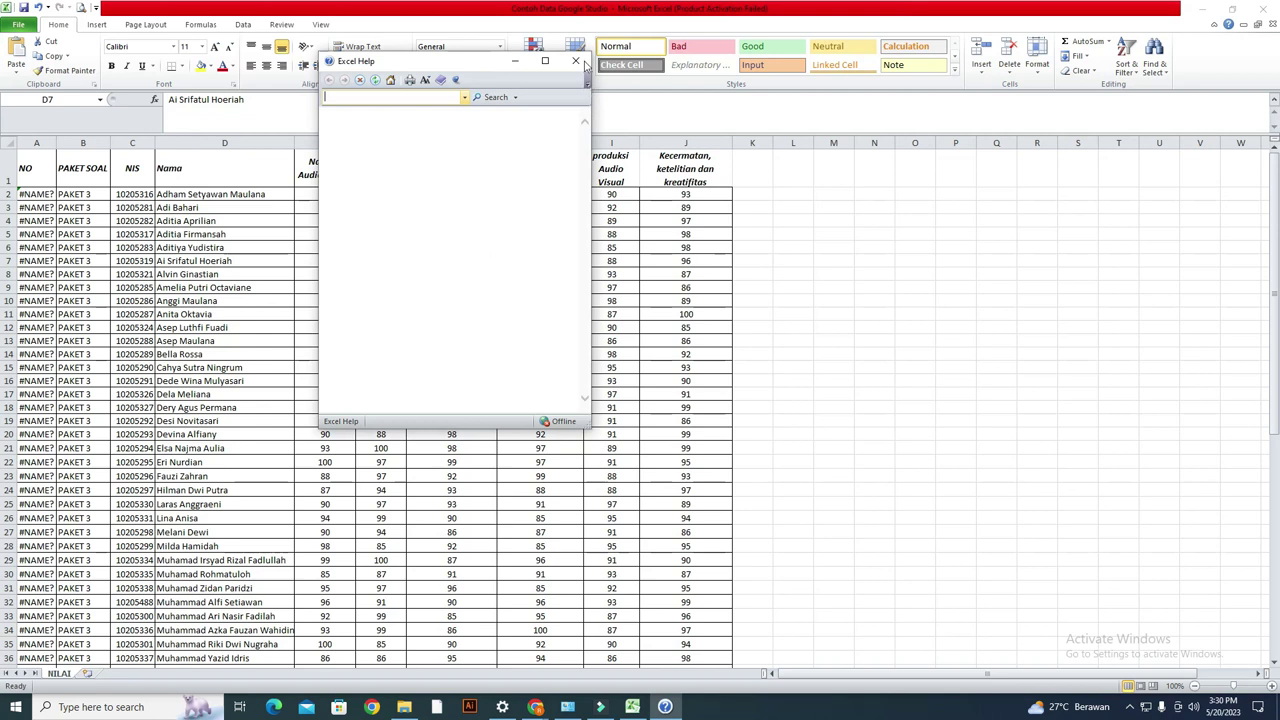
click(575, 60)
click(646, 317)
- Try to enter 1 in the first cell below the NO header
click(50, 195)
text(1)
key(Return)
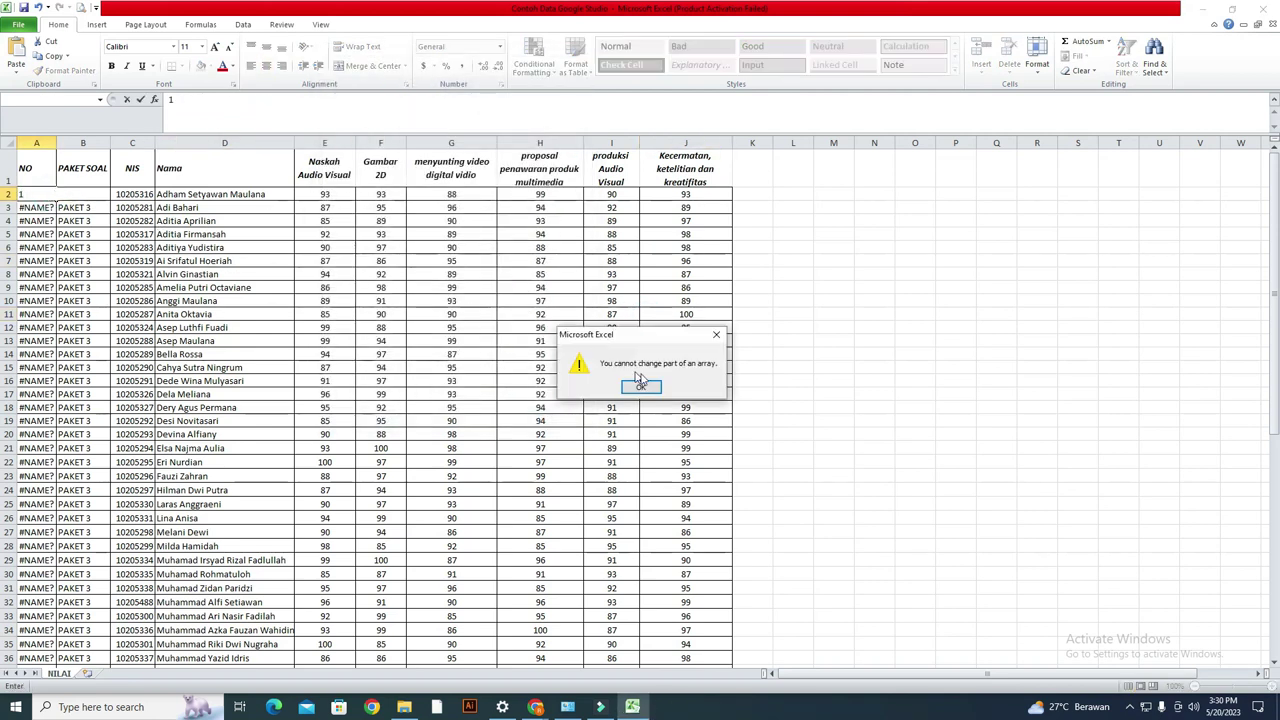
click(637, 389)
click(144, 266)
click(637, 383)
click(240, 217)
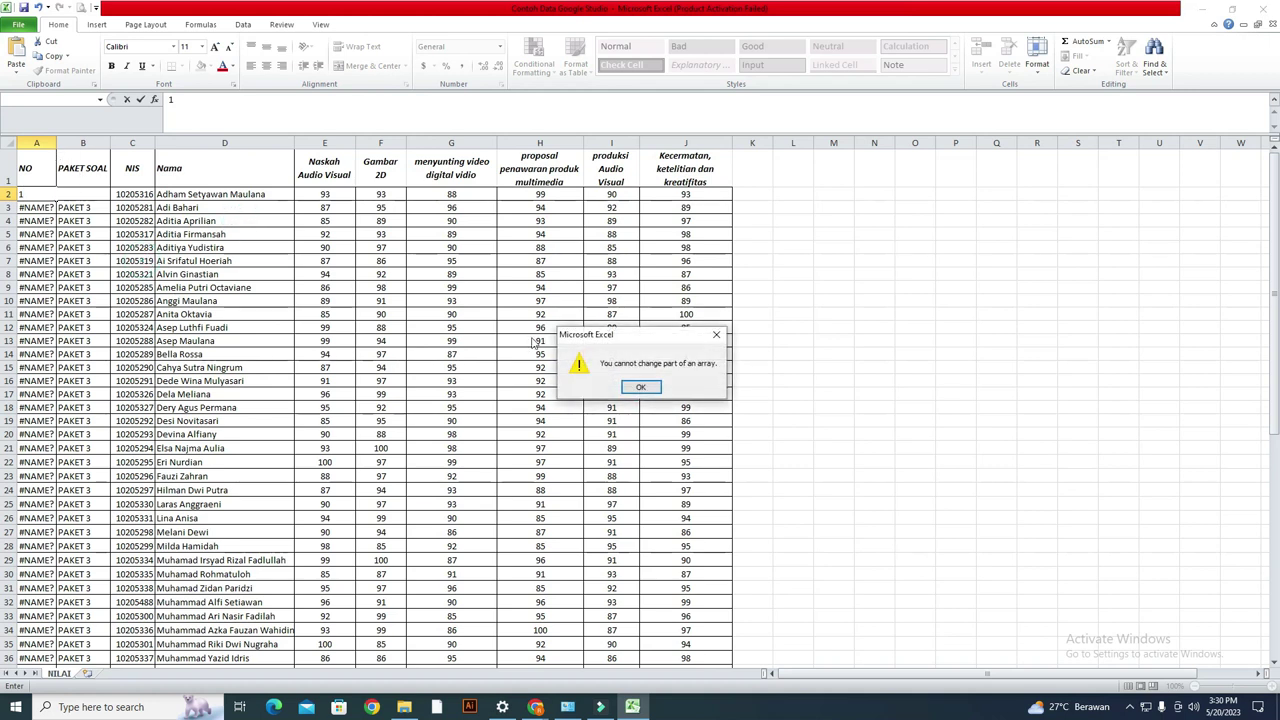
click(640, 383)
key(Escape)
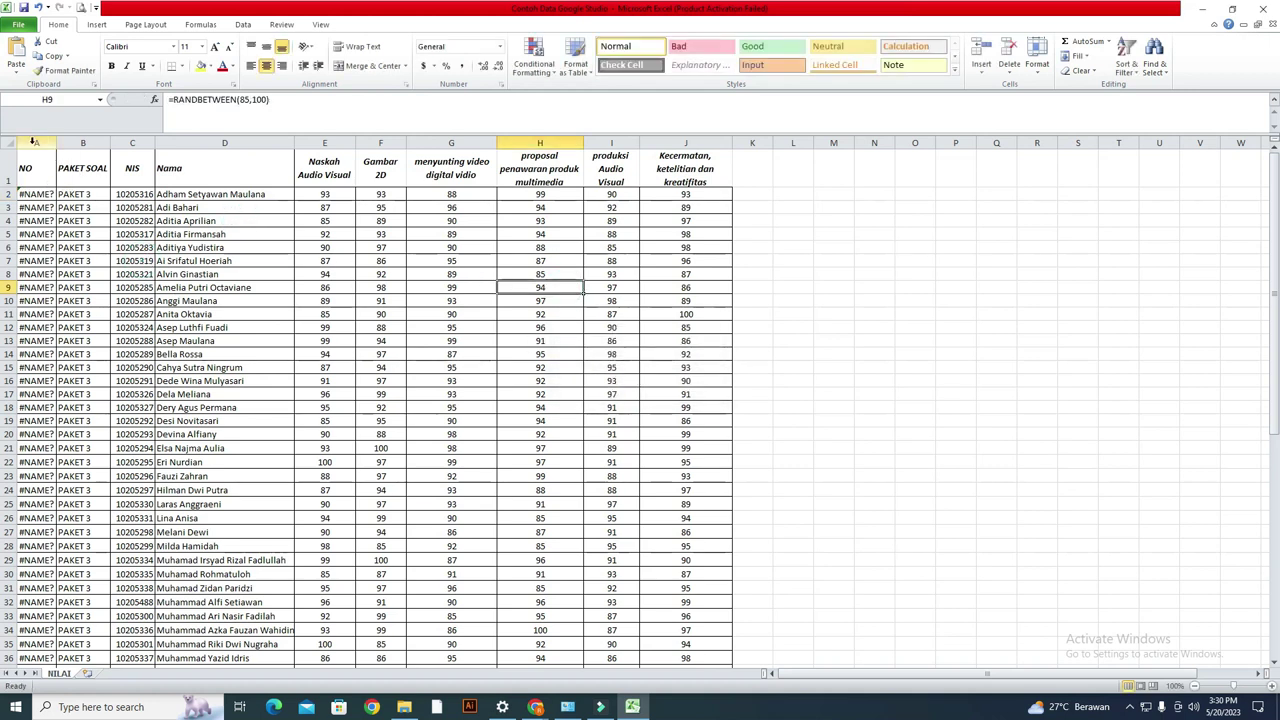
- Delete the NO column with the #NAME? errors and insert a blank column before PAKET SOAL
click(35, 143)
right_click(35, 143)
click(57, 251)
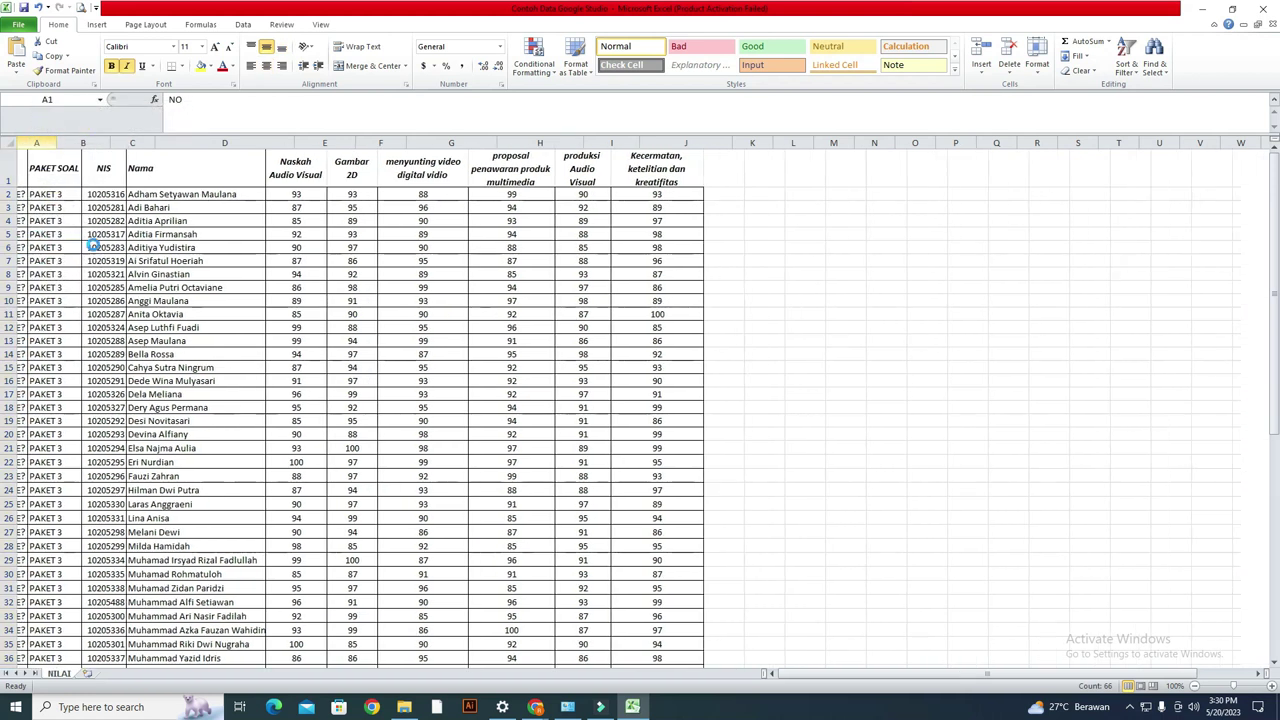
click(93, 247)
right_click(43, 143)
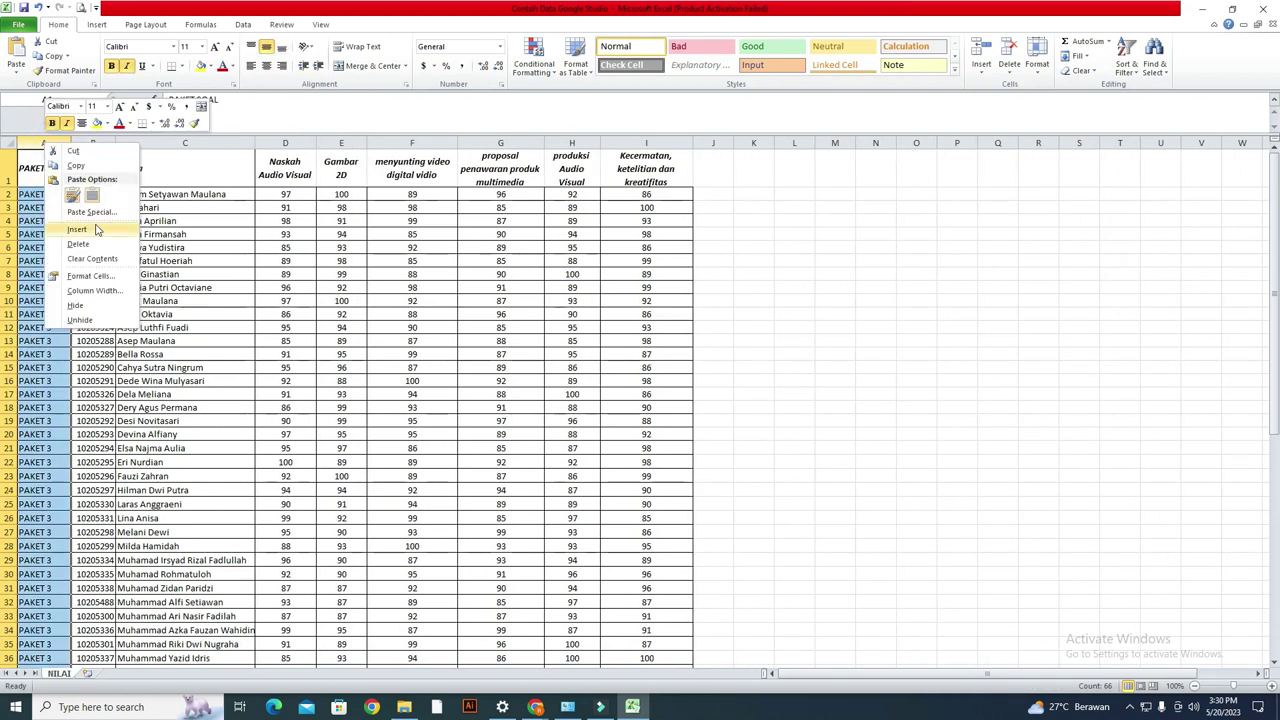
click(96, 229)
- Title the new column A "No", enter 1 in A2 and fill it down to row 66
click(49, 172)
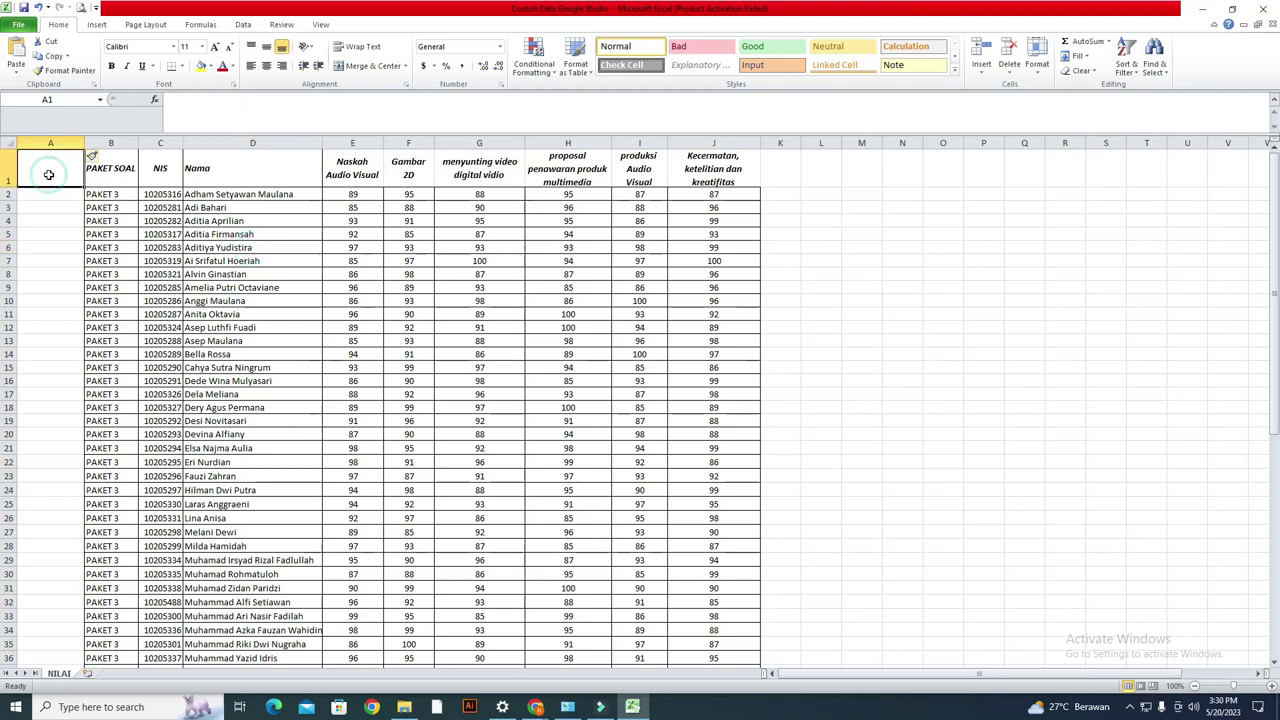
text(No)
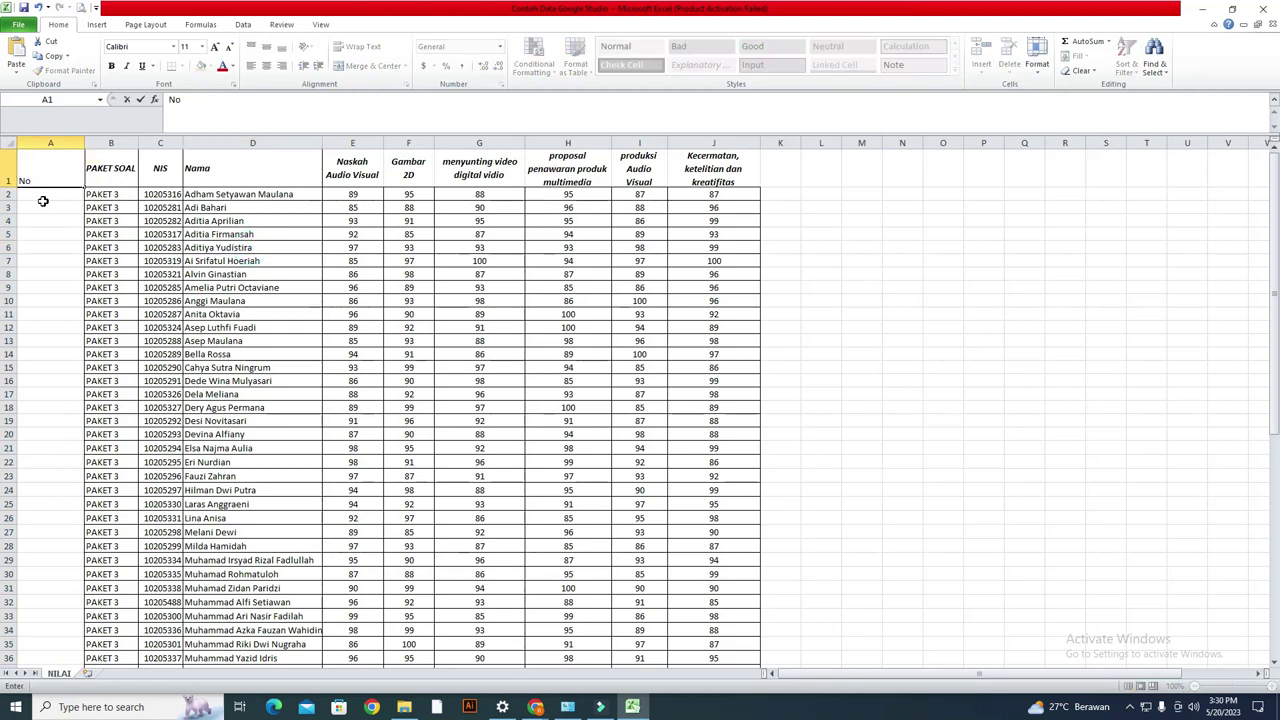
click(43, 201)
text(1)
click(51, 220)
click(55, 192)
drag(84, 200, 88, 646)
scroll(462, 390, up, 8)
scroll(462, 390, up, 3)
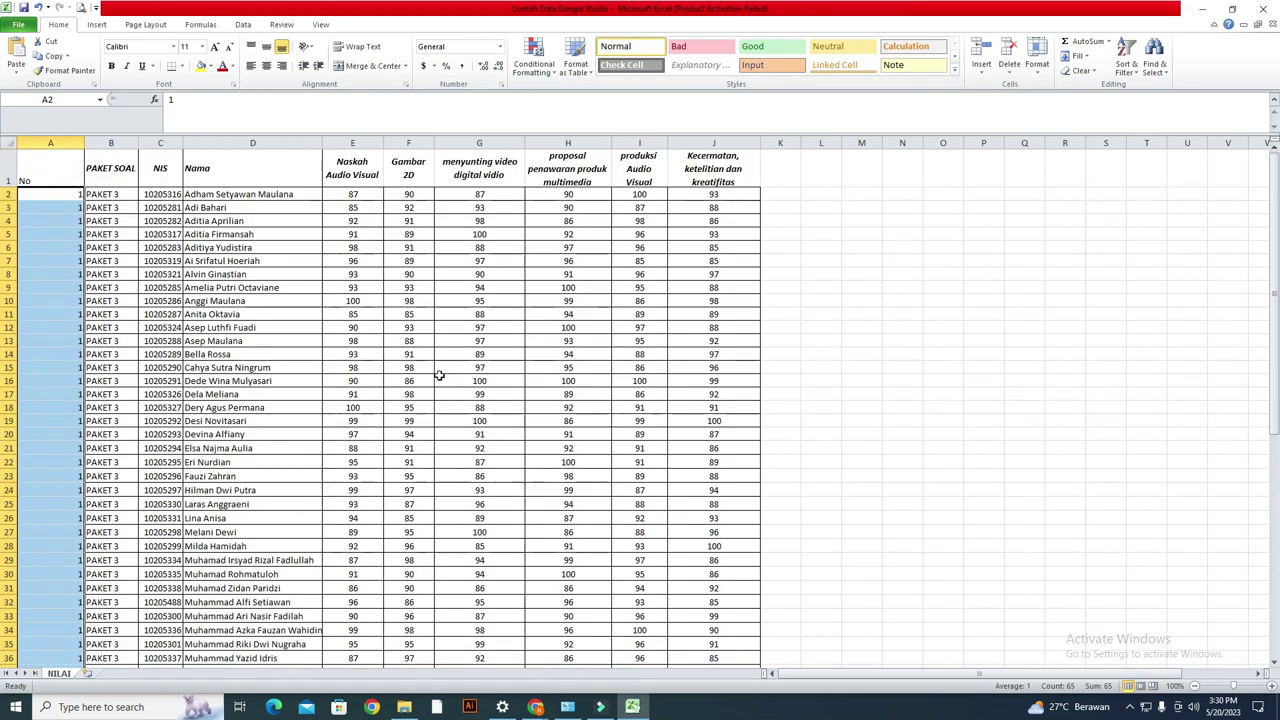
- Convert the RANDBETWEEN score formulas in E2:J66 to fixed values by copying and pasting them as values
drag(352, 194, 716, 633)
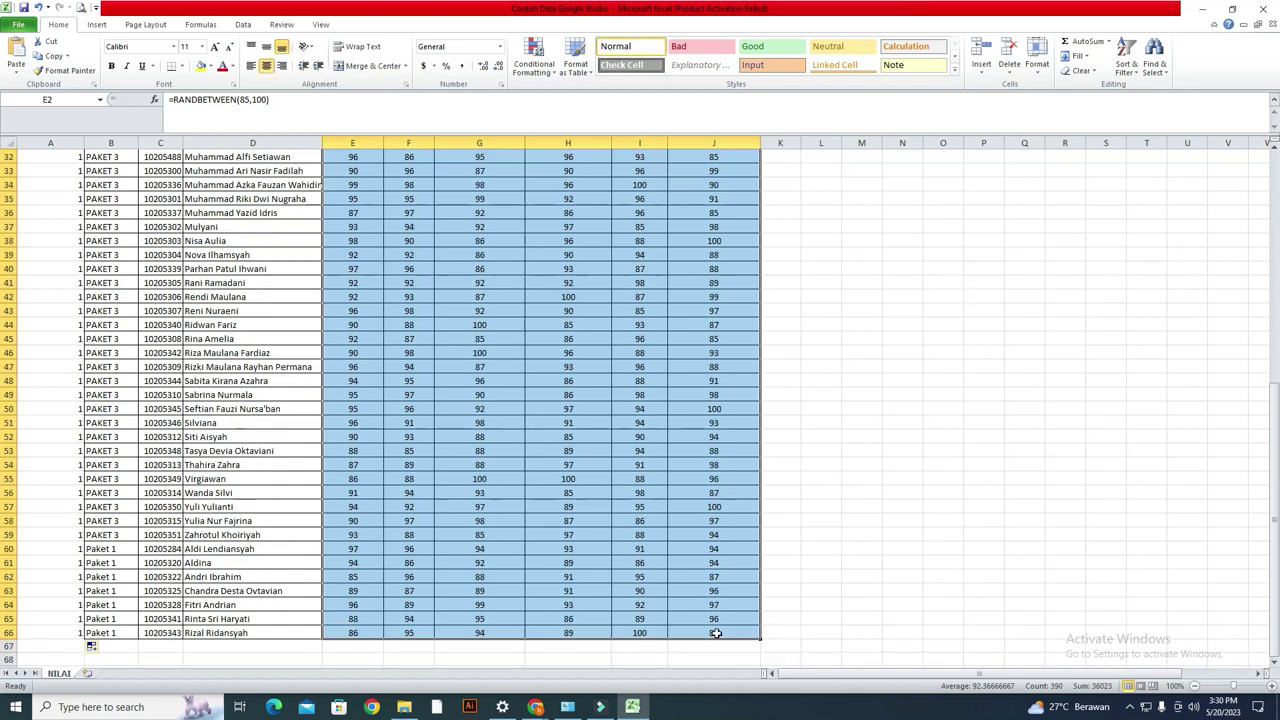
key(ctrl+c)
scroll(653, 352, up, 10)
right_click(444, 250)
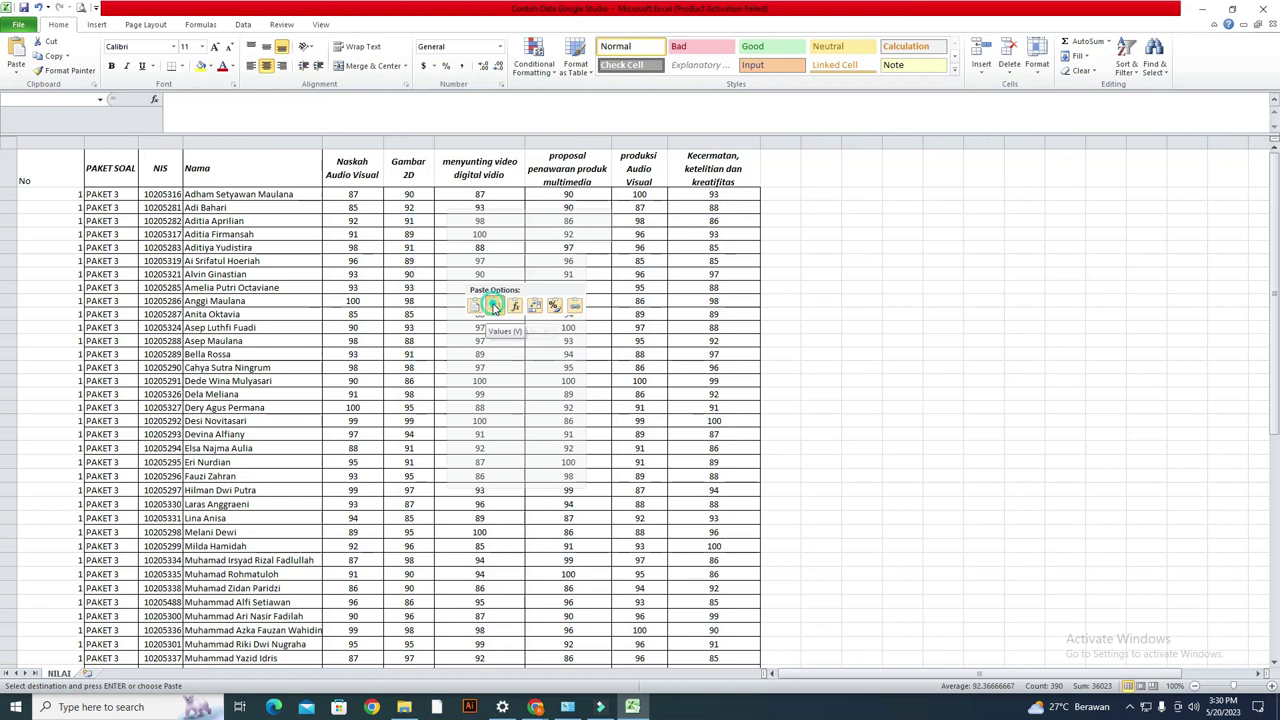
click(495, 305)
click(902, 258)
key(Escape)
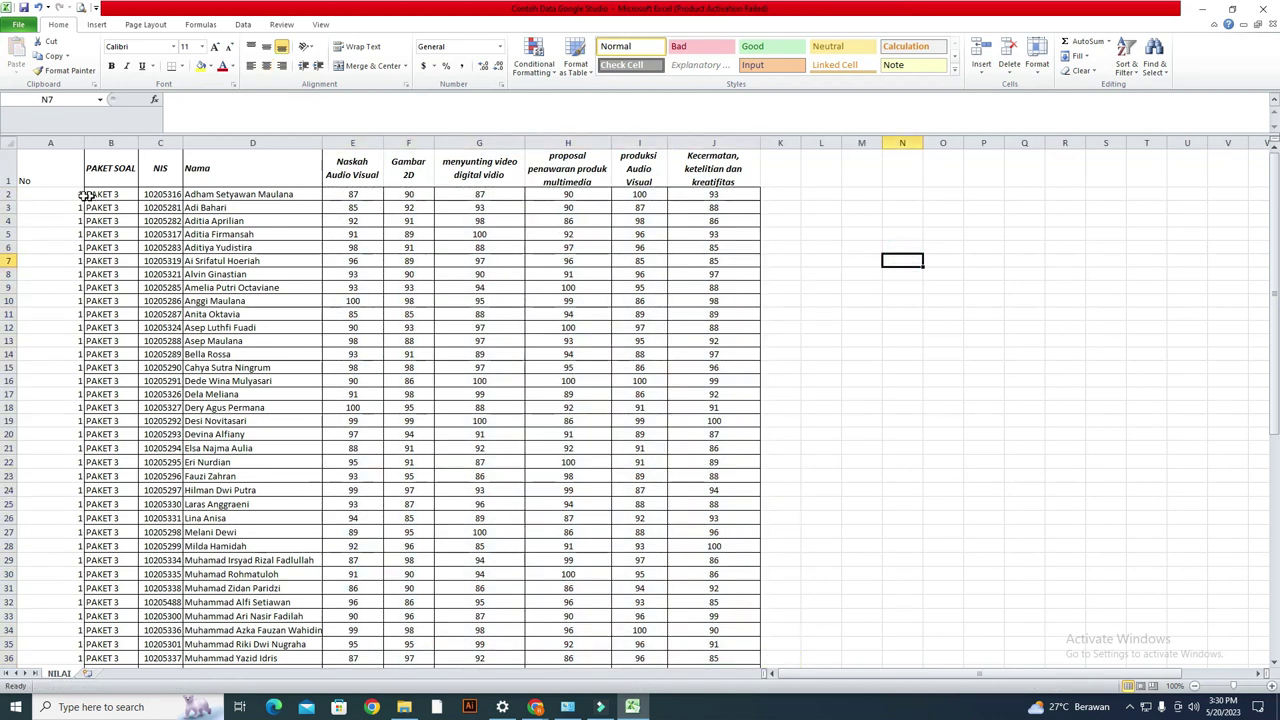
- Fit column A to its contents and number A2:A16 as a series from 1 to 15
double_click(84, 143)
click(27, 196)
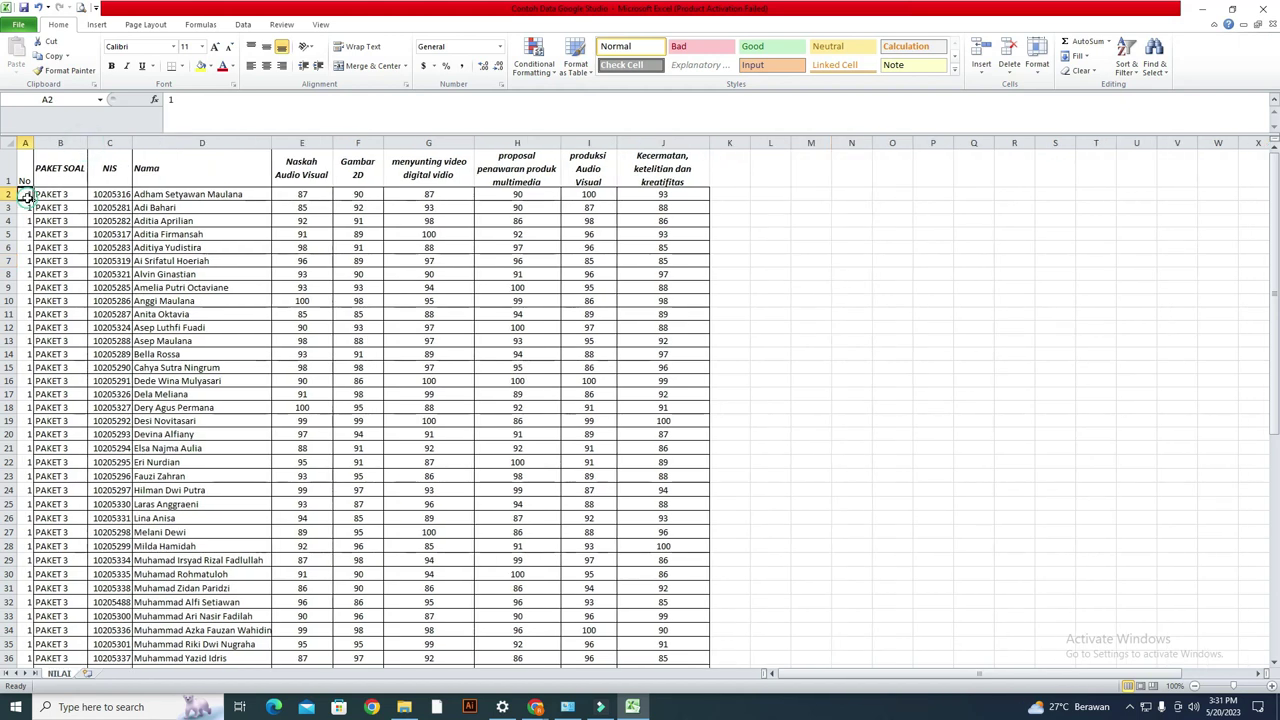
drag(33, 198, 45, 652)
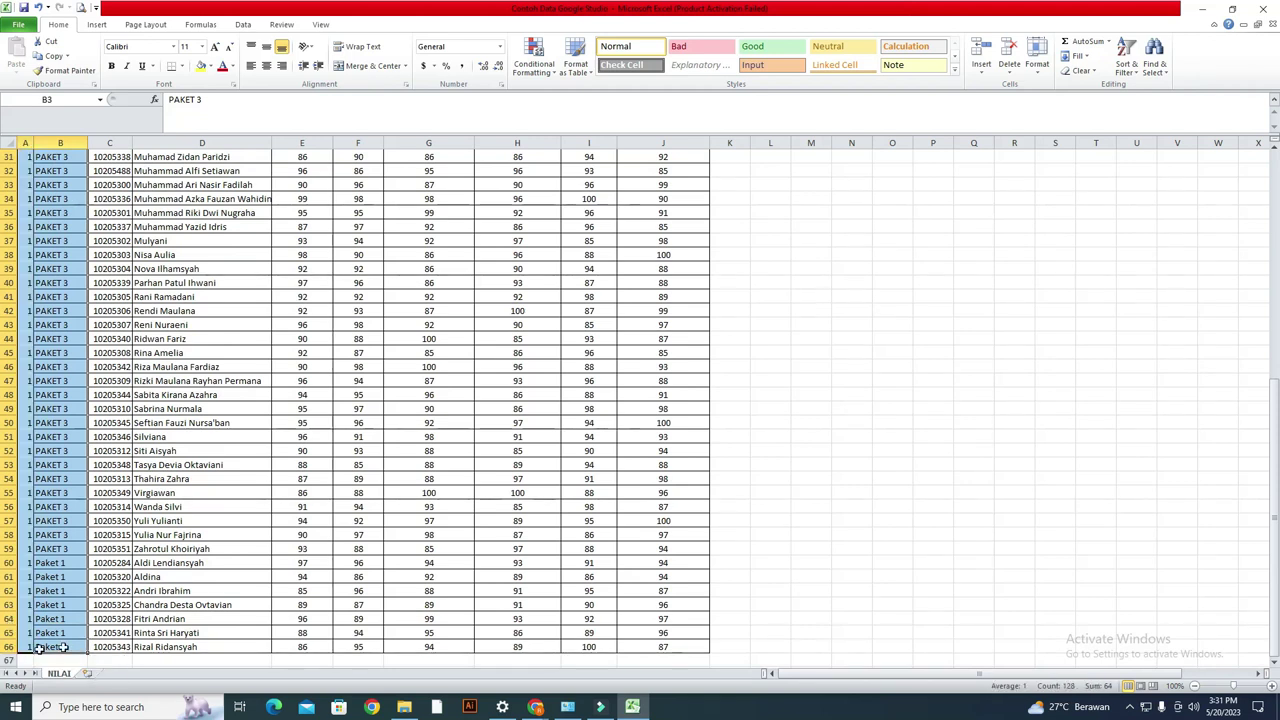
click(118, 632)
scroll(124, 628, up, 10)
click(30, 381)
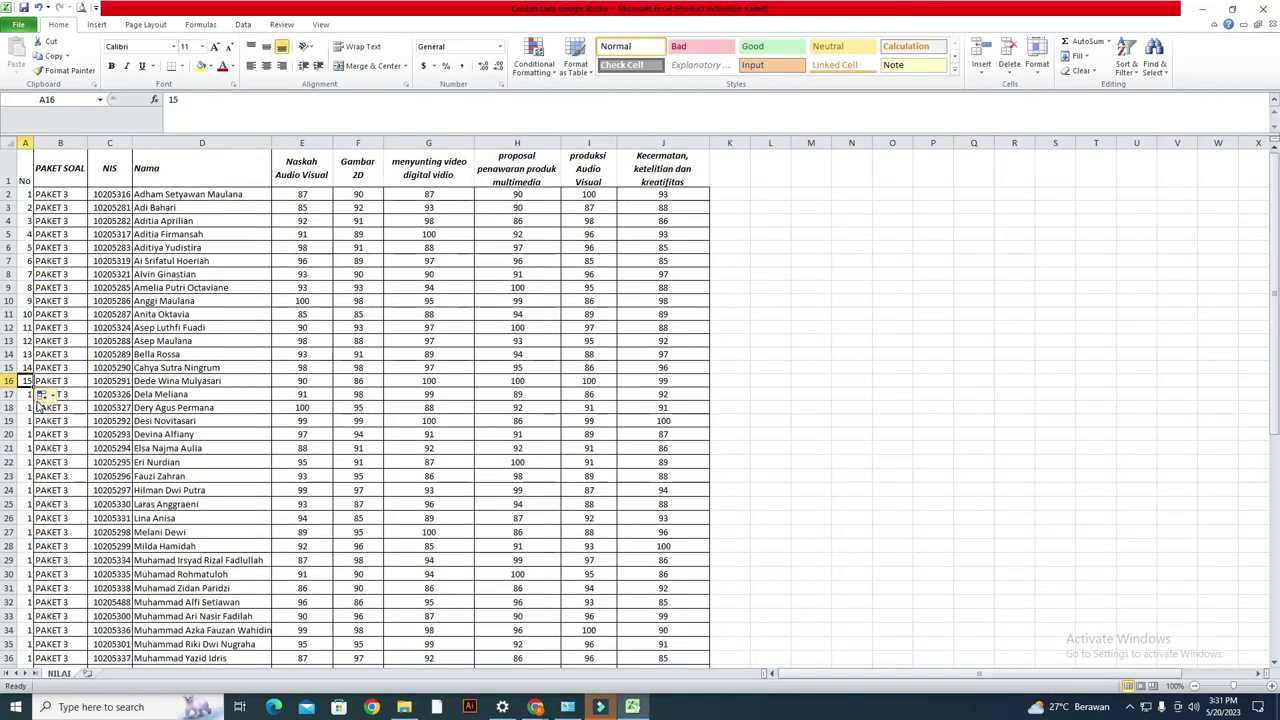
- Continue the No column from 15 in A16 down to row 66 as a Fill Series
drag(36, 387, 28, 560)
drag(32, 645, 35, 702)
drag(35, 648, 35, 650)
scroll(112, 238, up, 10)
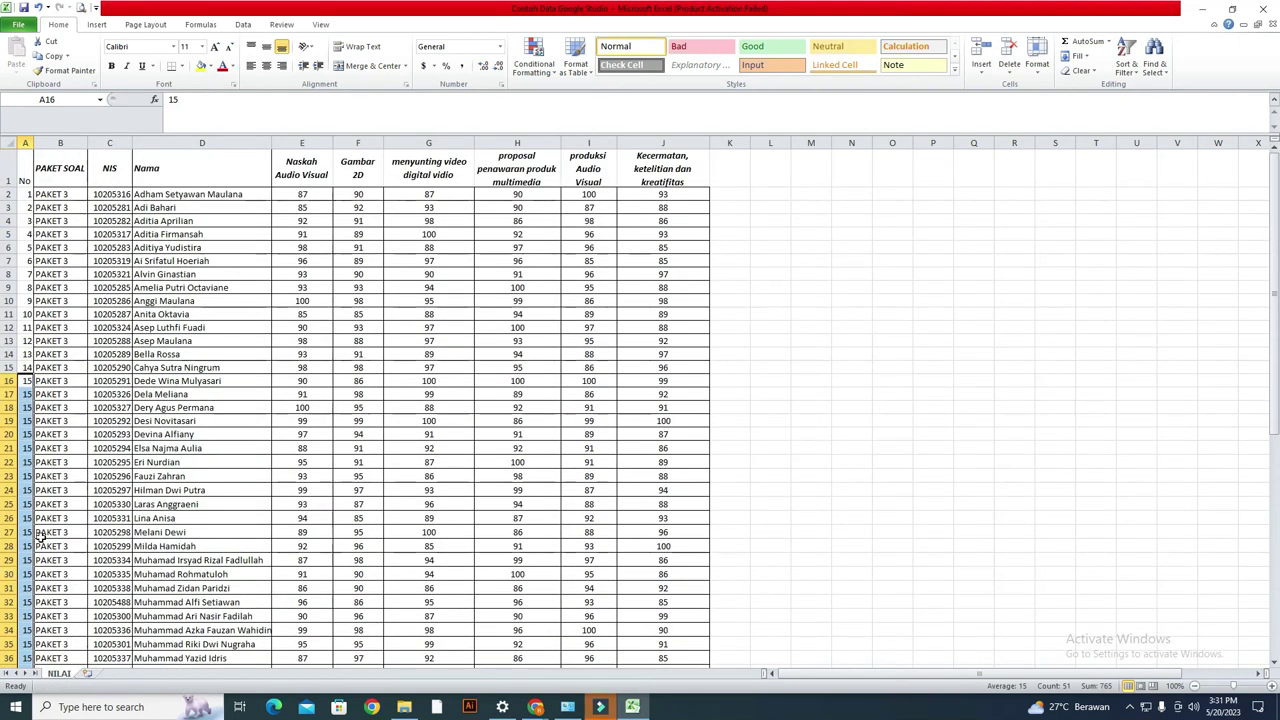
scroll(40, 538, down, 10)
click(42, 660)
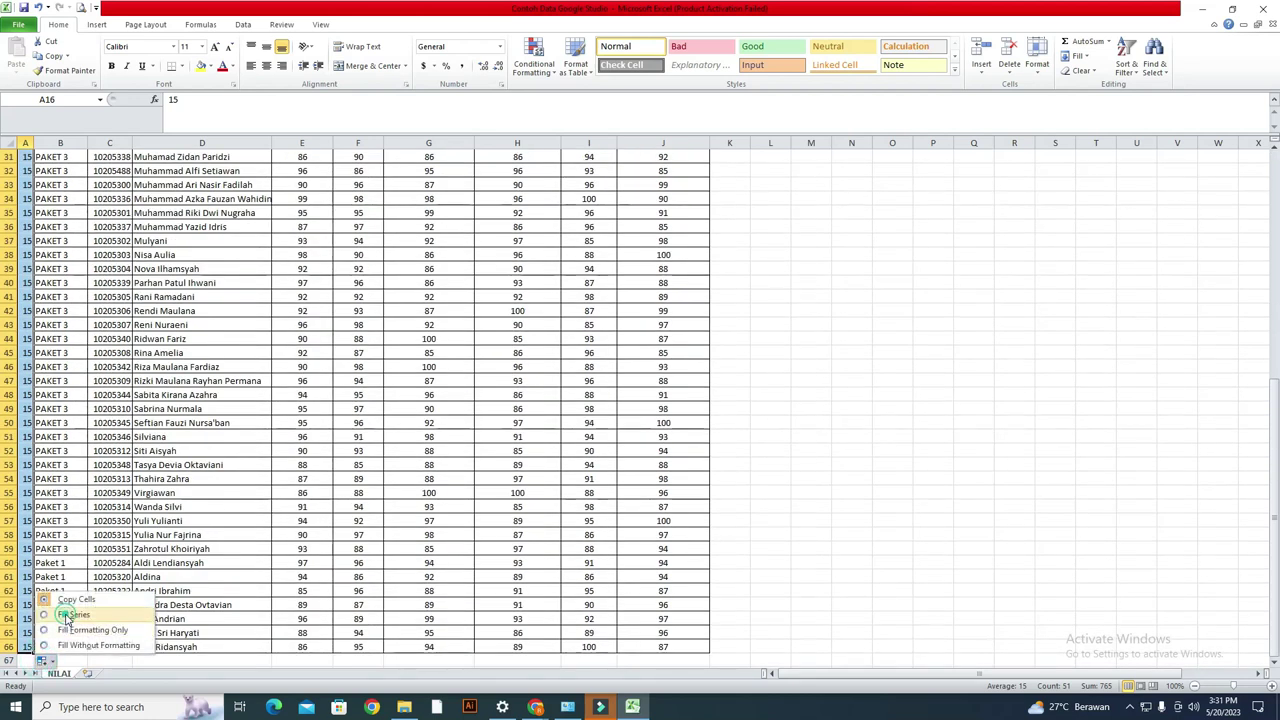
click(72, 614)
scroll(125, 288, up, 10)
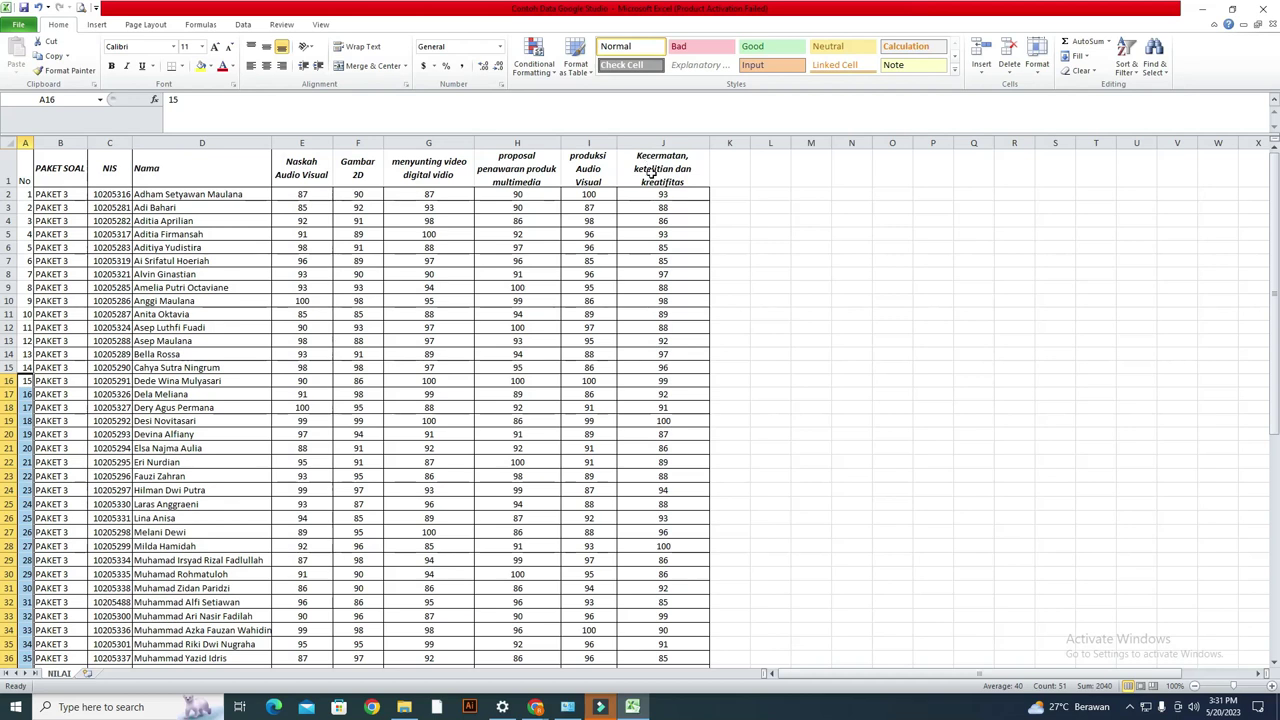
- Check several score cells to see whether they hold plain values instead of formulas
scroll(648, 160, down, 5)
click(652, 251)
click(655, 321)
click(540, 320)
click(523, 391)
click(588, 419)
scroll(150, 190, up, 5)
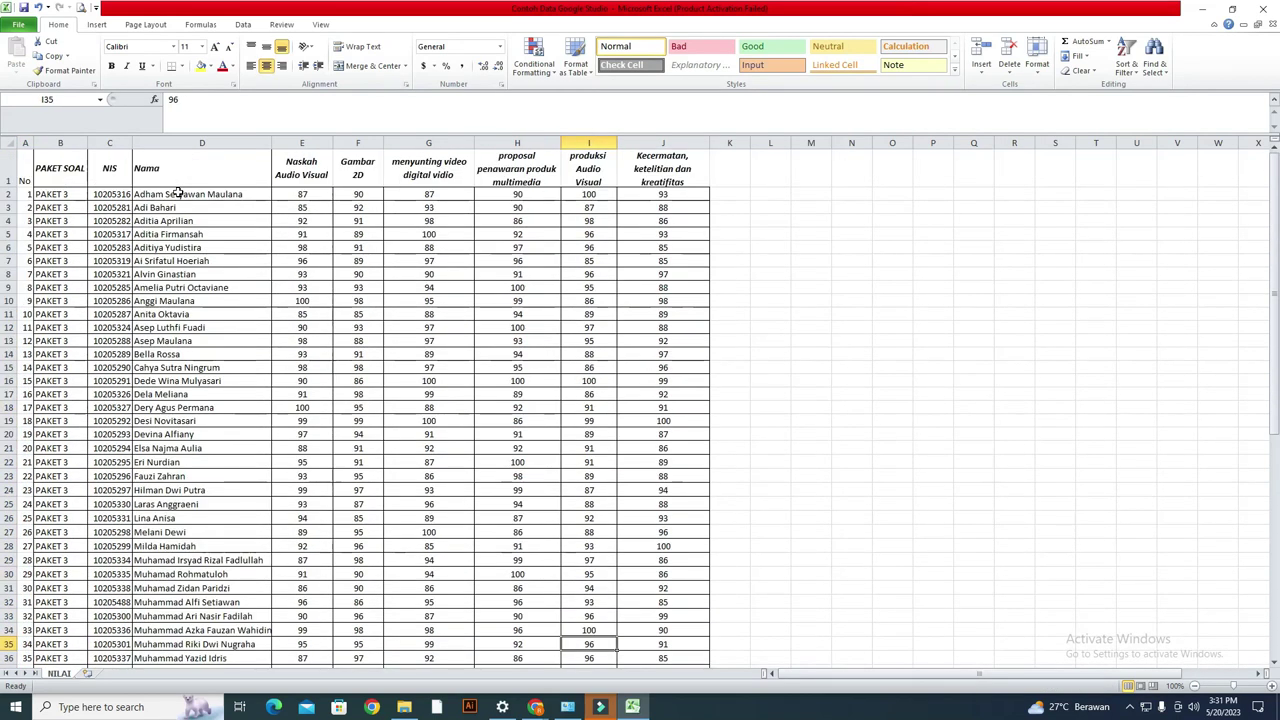
- Save and close the workbook, and minimize the Filmora window to reach the Downloads folder
click(23, 7)
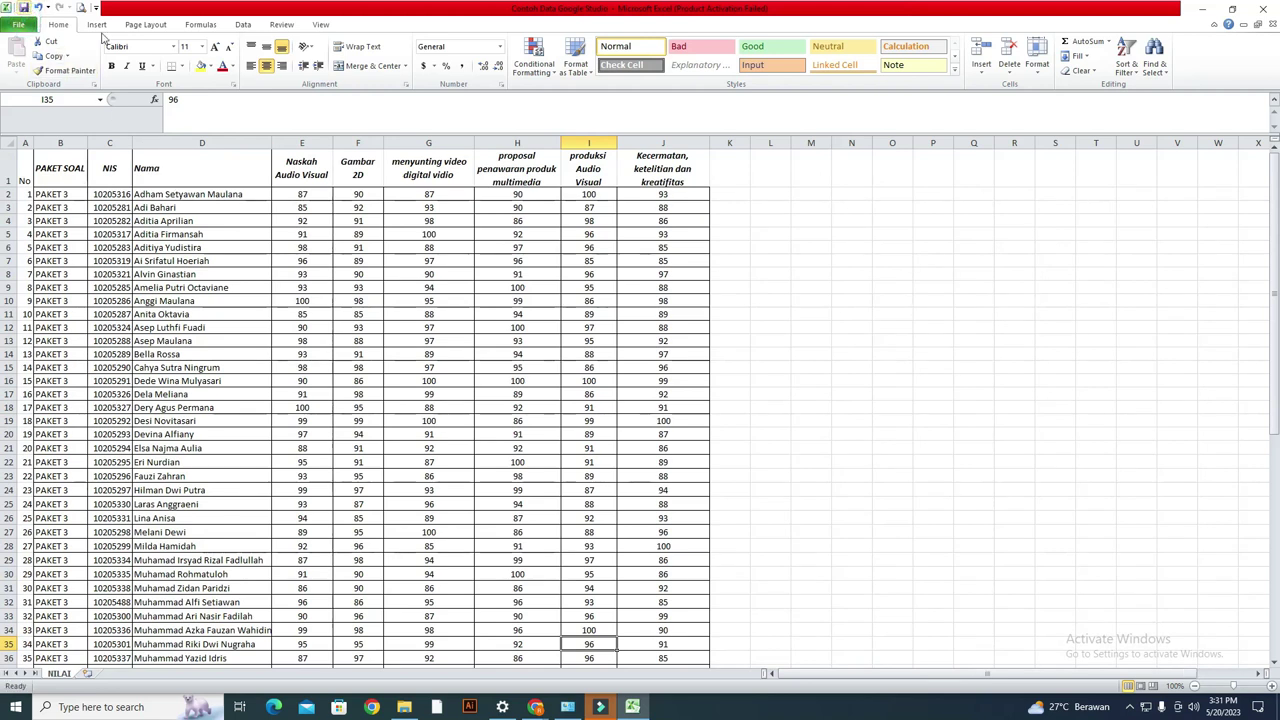
click(1260, 8)
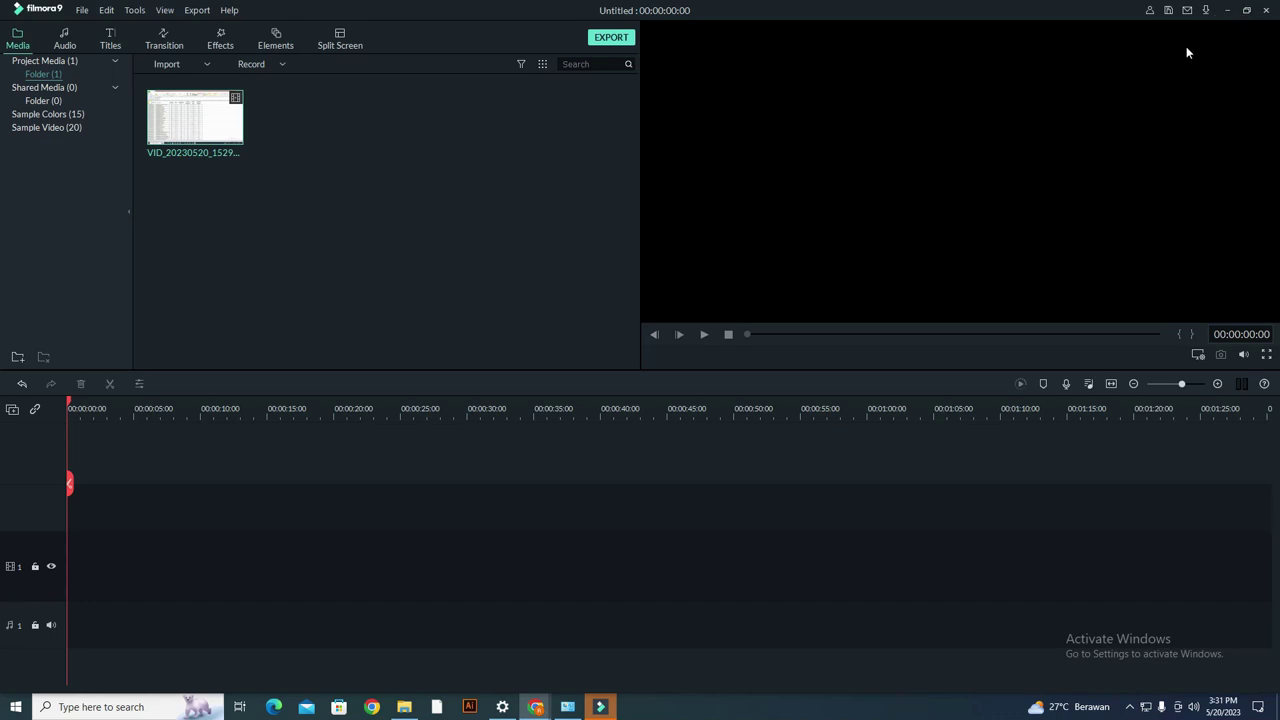
click(1227, 10)
click(752, 282)
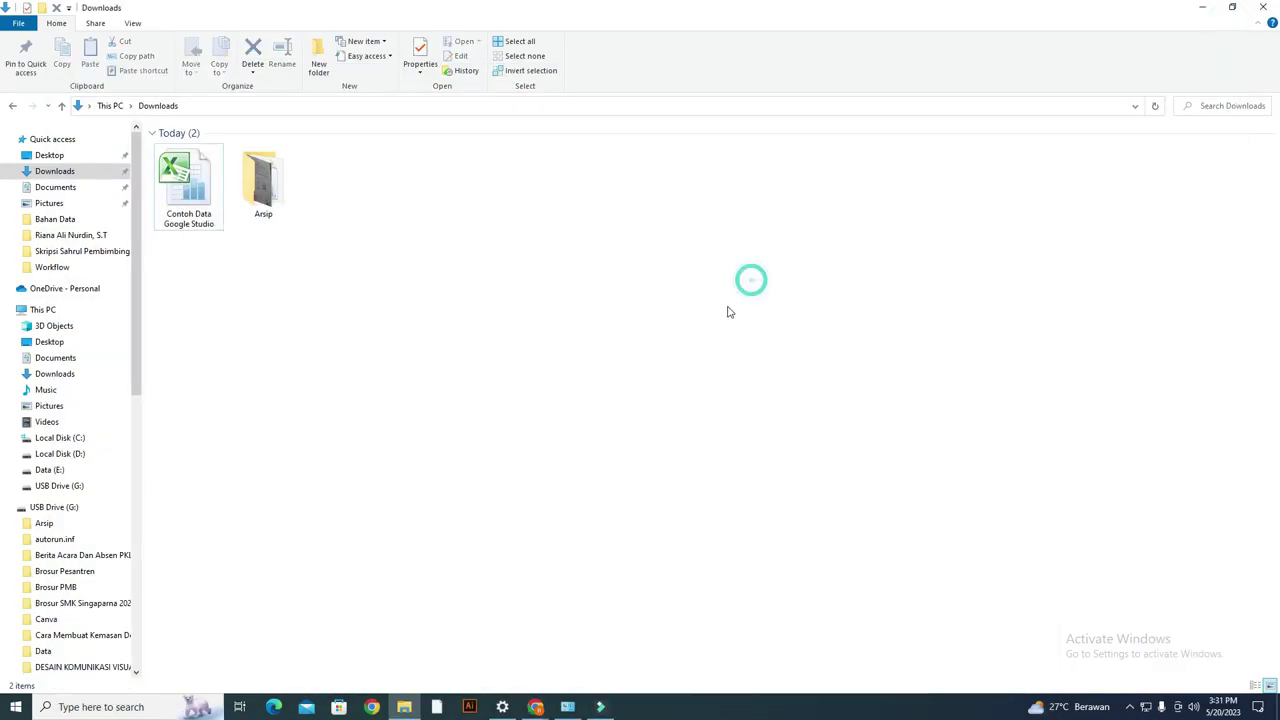
- Upload Contoh Data Google Studio from the Downloads folder to the Google Data Studio folder in Google Drive in Chrome
mouse_move(538, 709)
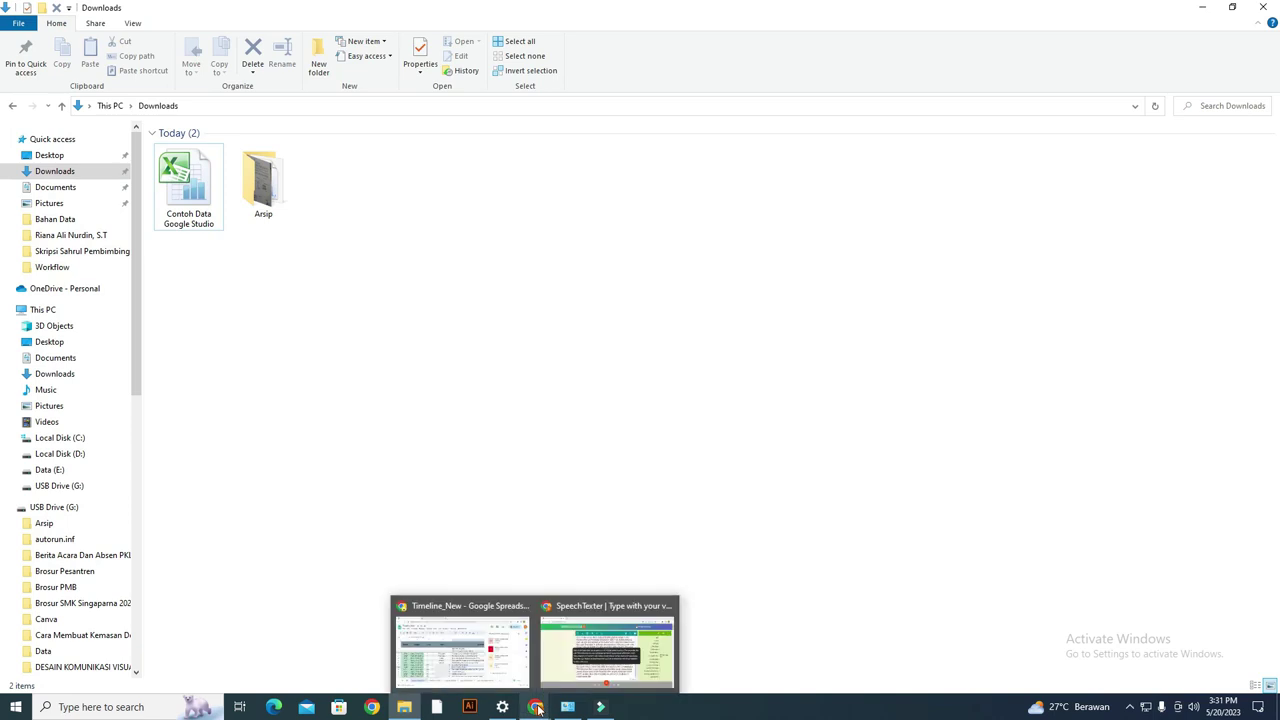
click(538, 709)
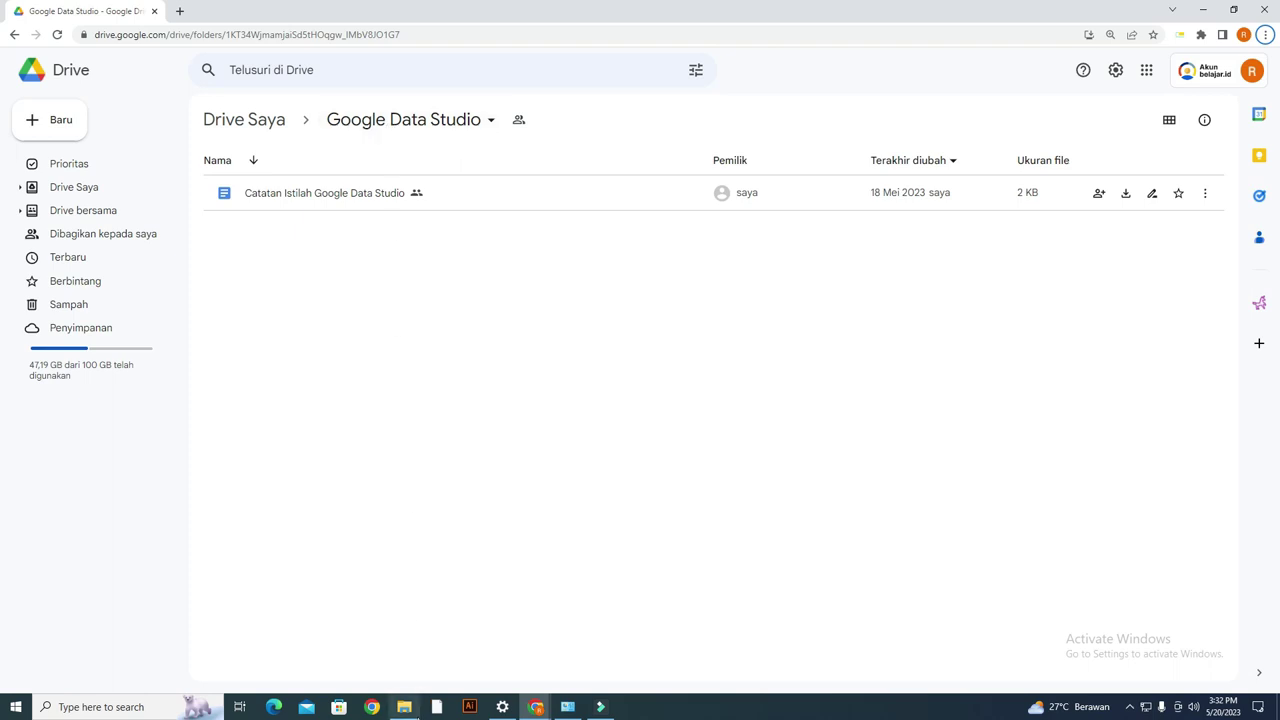
click(415, 711)
drag(188, 185, 604, 345)
key(alt+Tab)
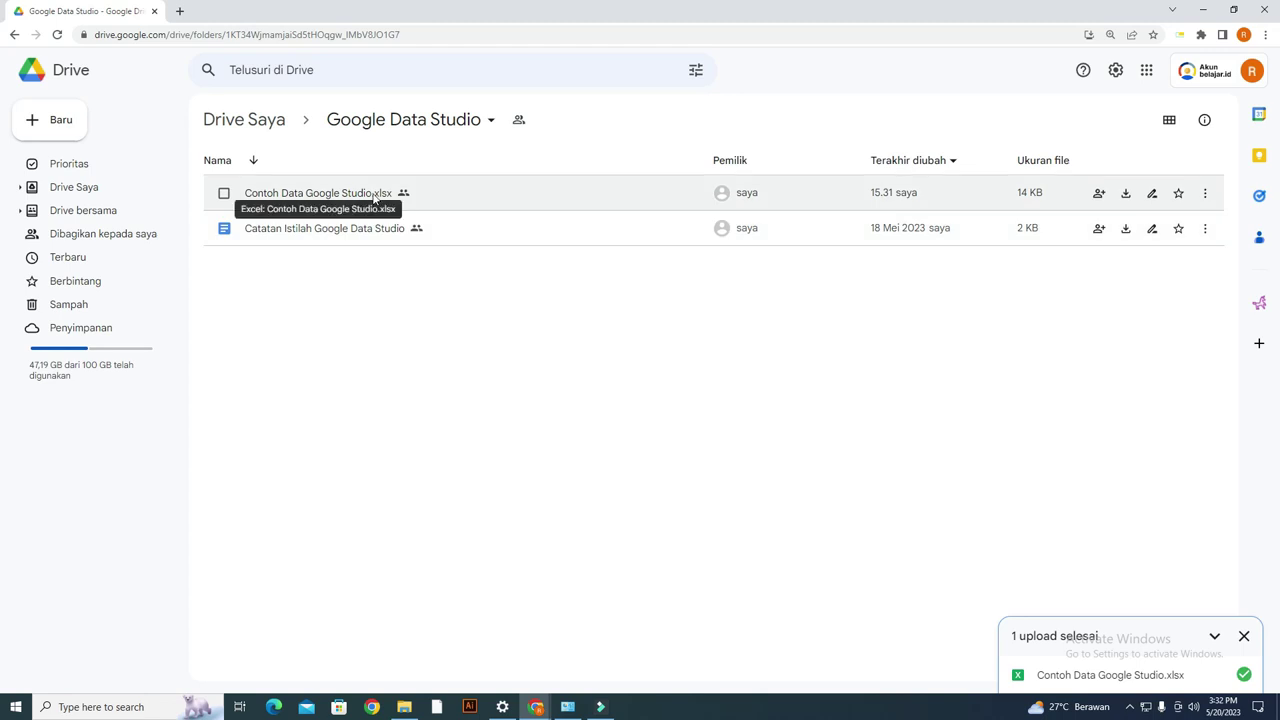
- Open the uploaded Contoh Data Google Studio.xlsx in Google Sheets and look through the NILAI sheet to its last row
double_click(373, 195)
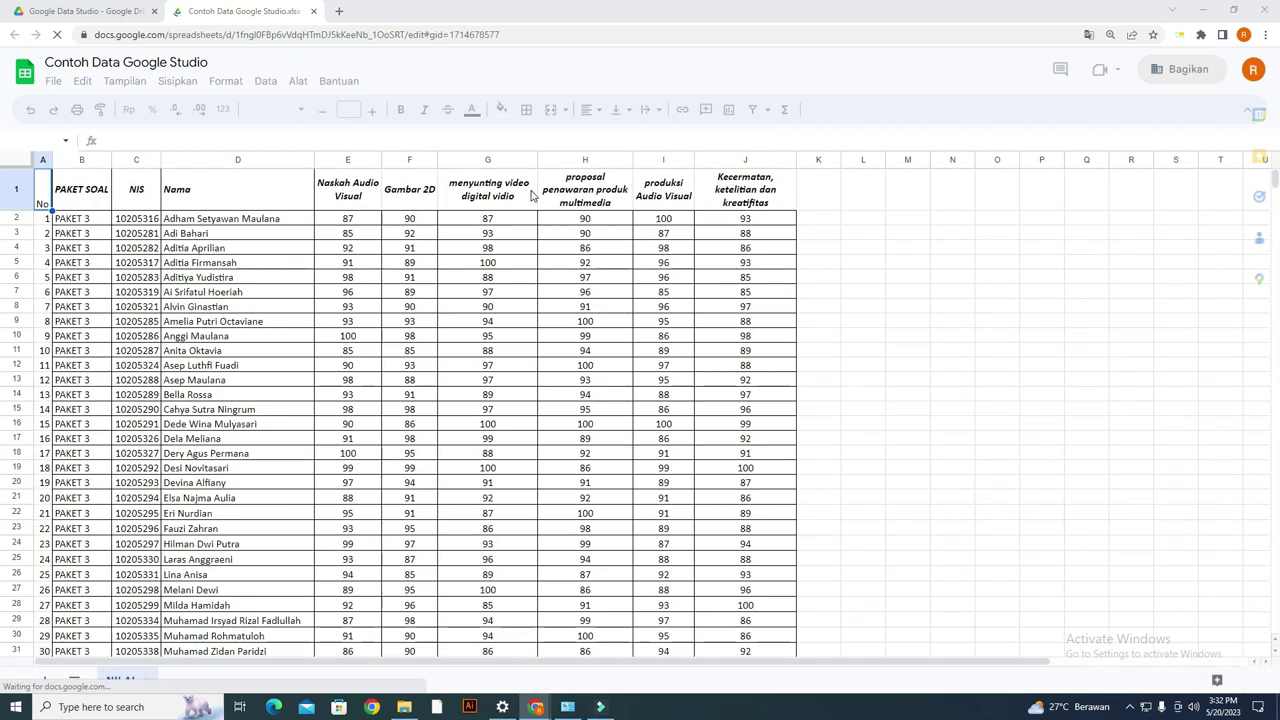
click(460, 237)
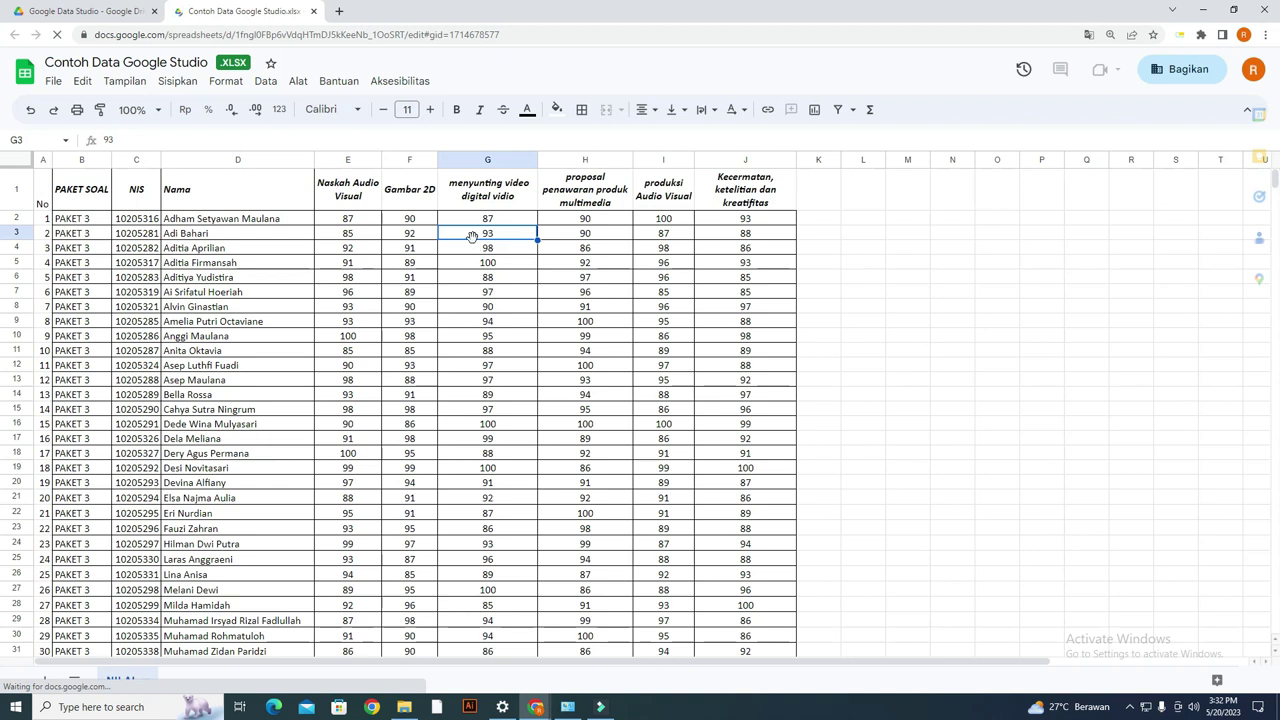
scroll(256, 288, down, 3)
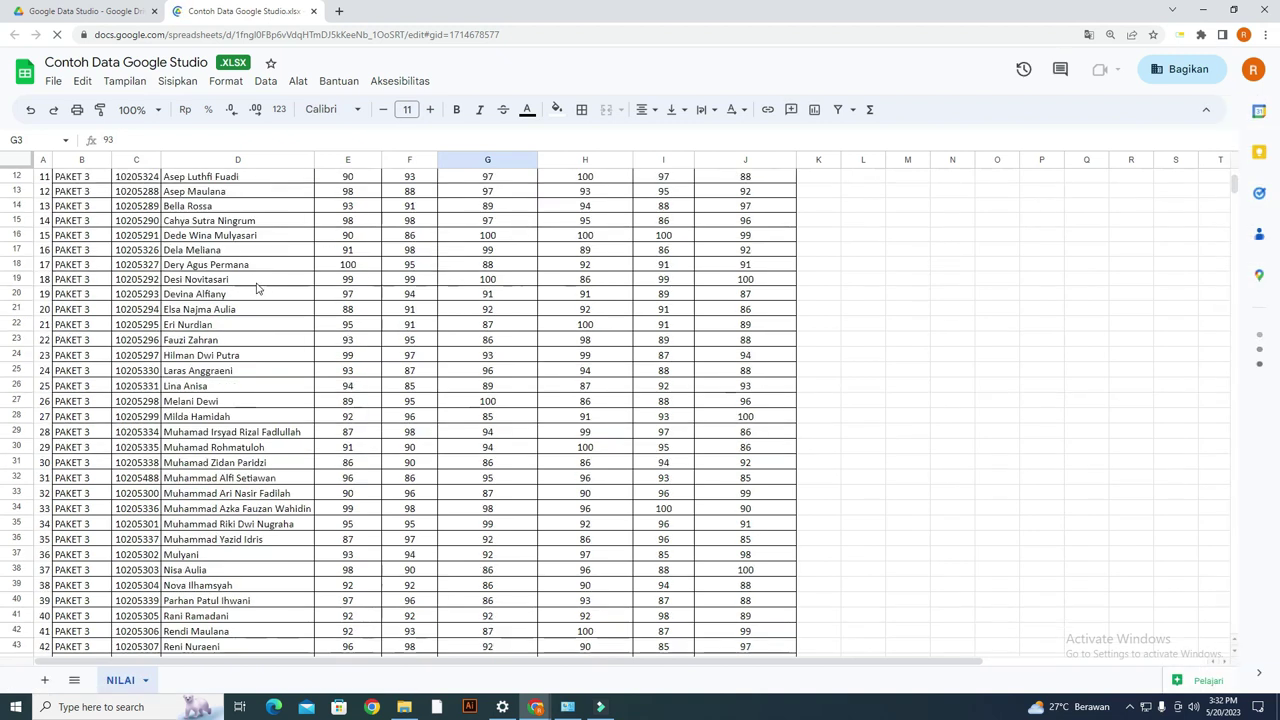
scroll(256, 288, down, 3)
scroll(256, 288, down, 8)
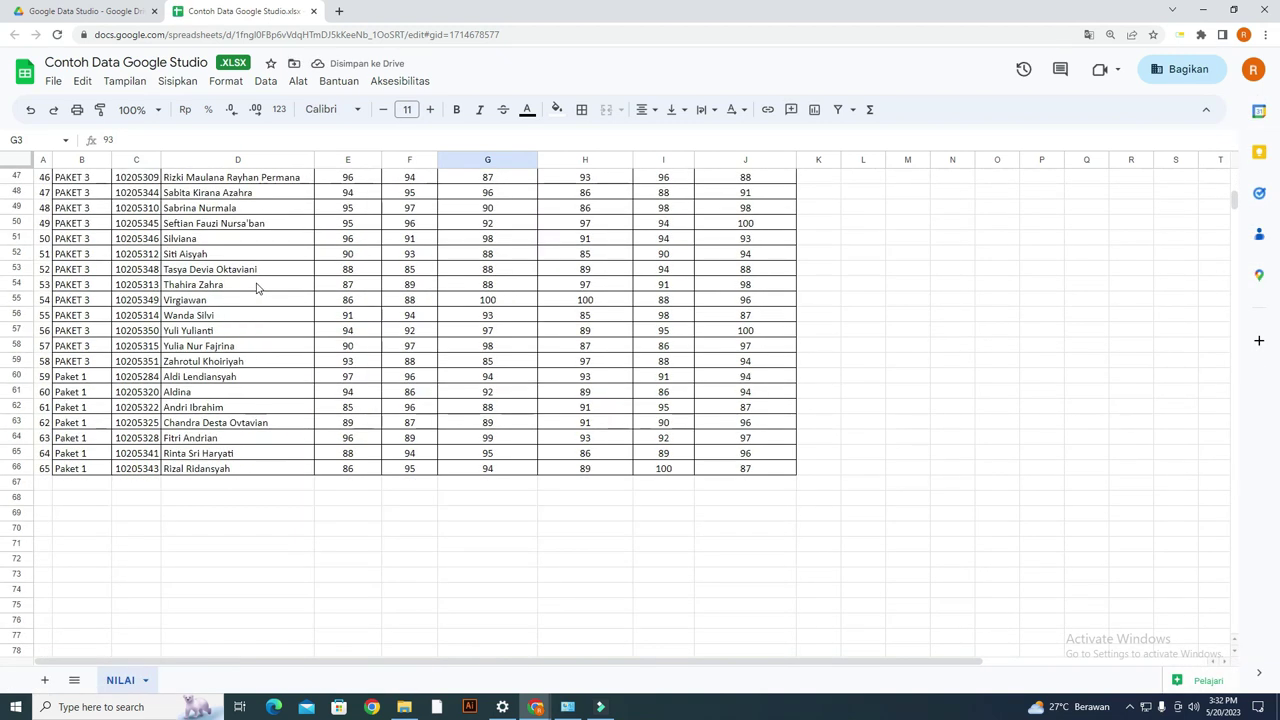
scroll(256, 288, up, 12)
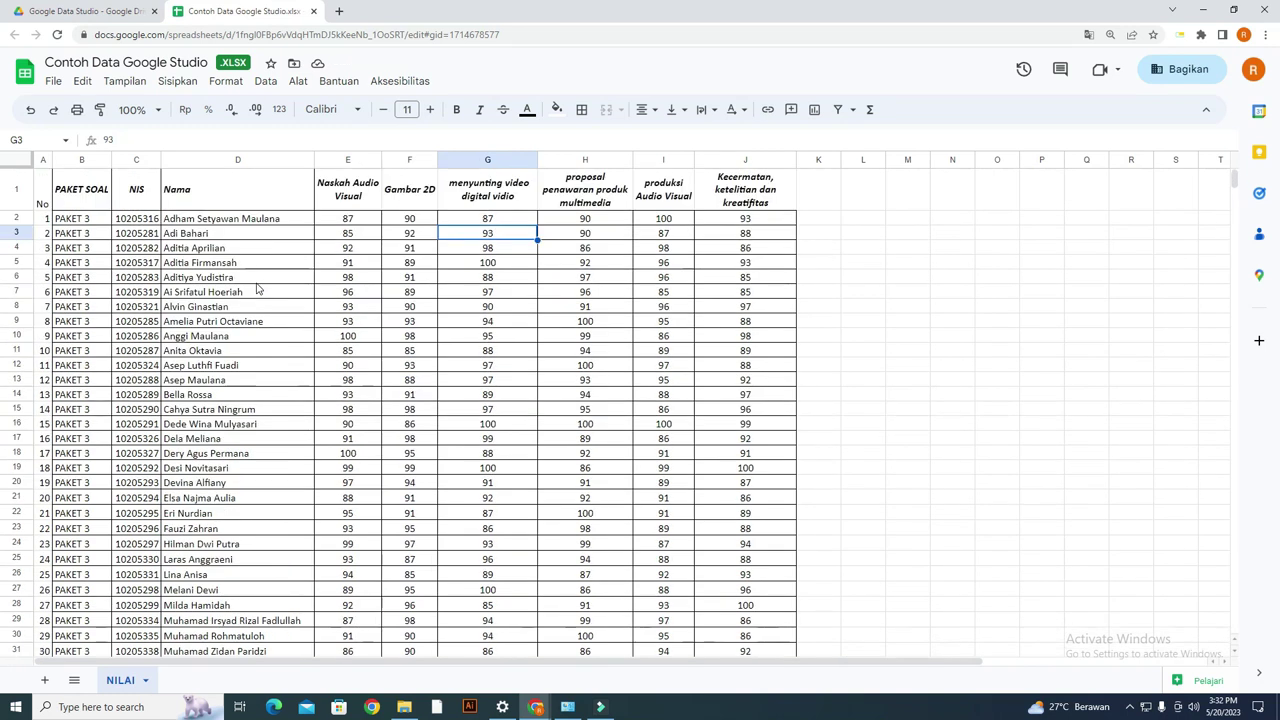
- Save the opened .xlsx file as a Google Spreadsheet
click(53, 81)
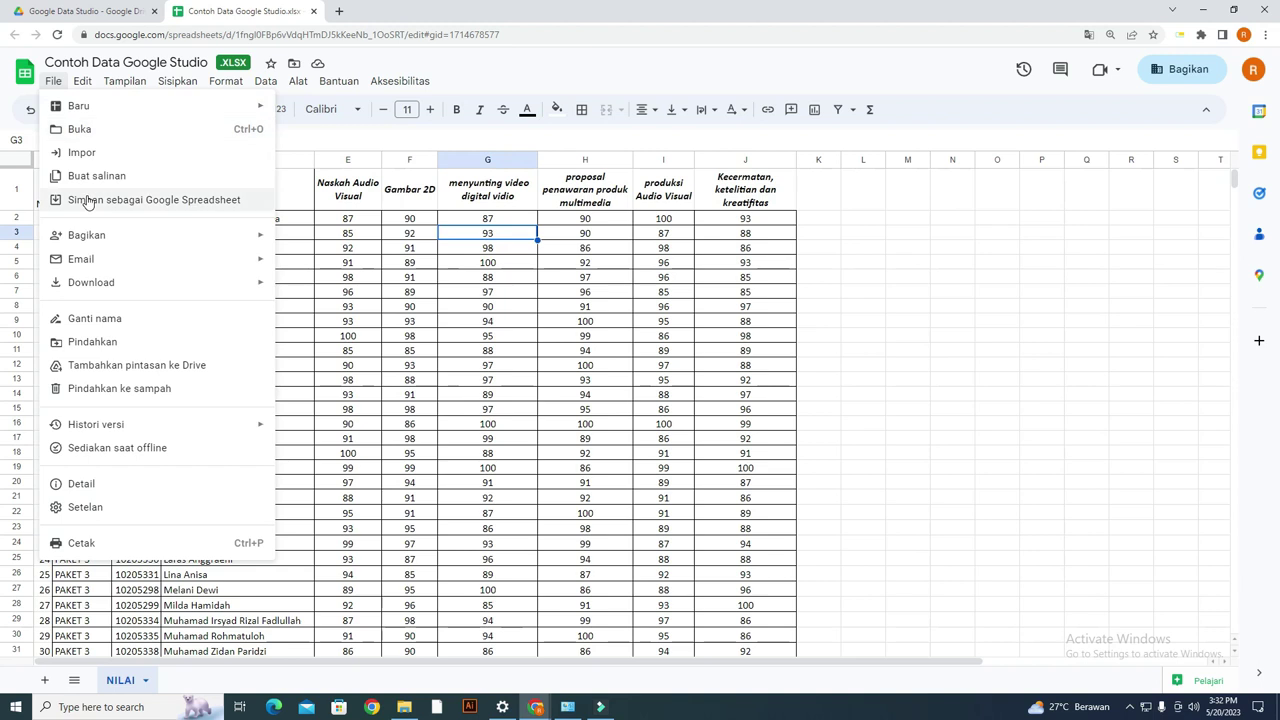
click(176, 204)
click(280, 10)
click(380, 12)
click(241, 8)
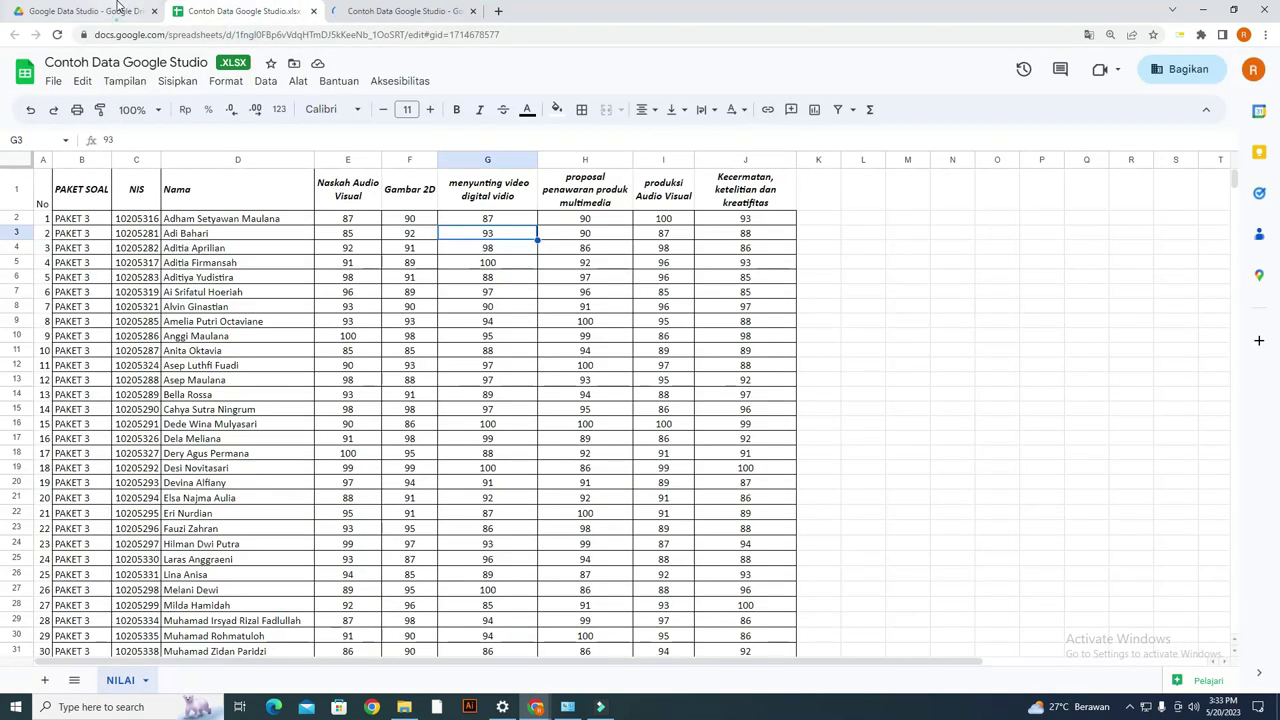
- Compare the original .xlsx file with the converted Contoh Data Google Studio spreadsheet in the Drive folder, and return to the converted spreadsheet
click(120, 10)
click(420, 294)
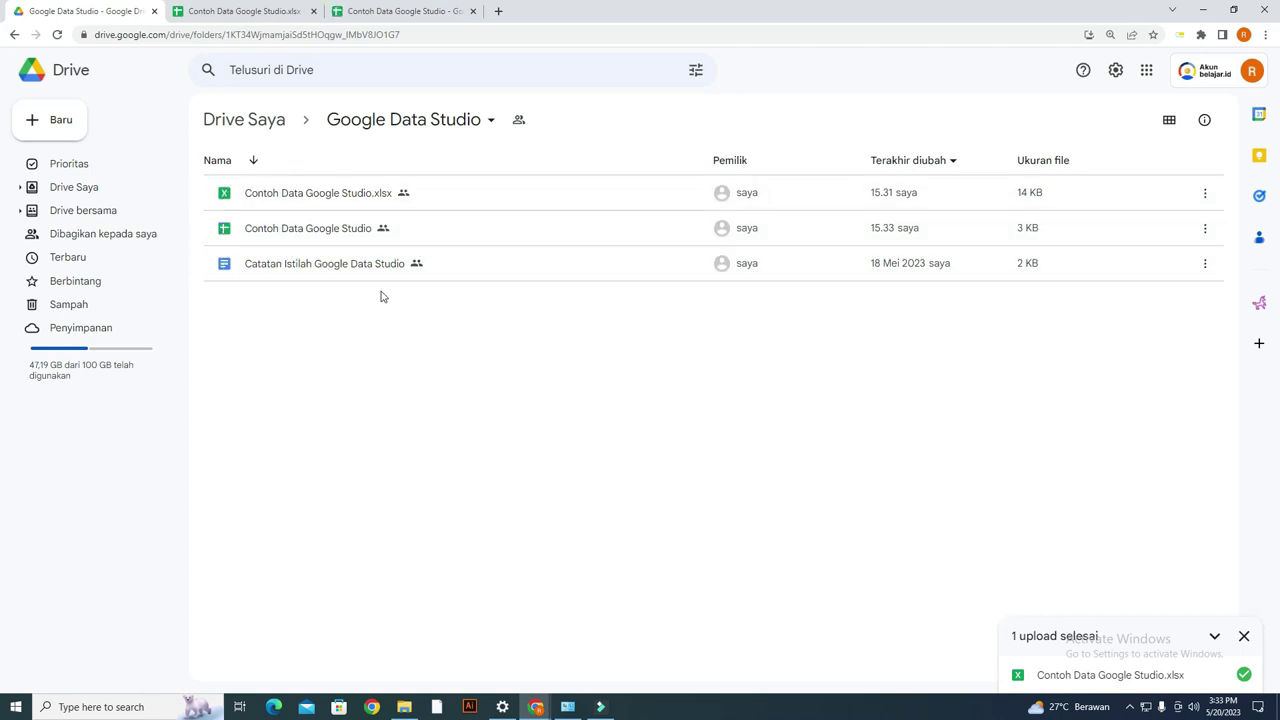
scroll(257, 251, up, 6)
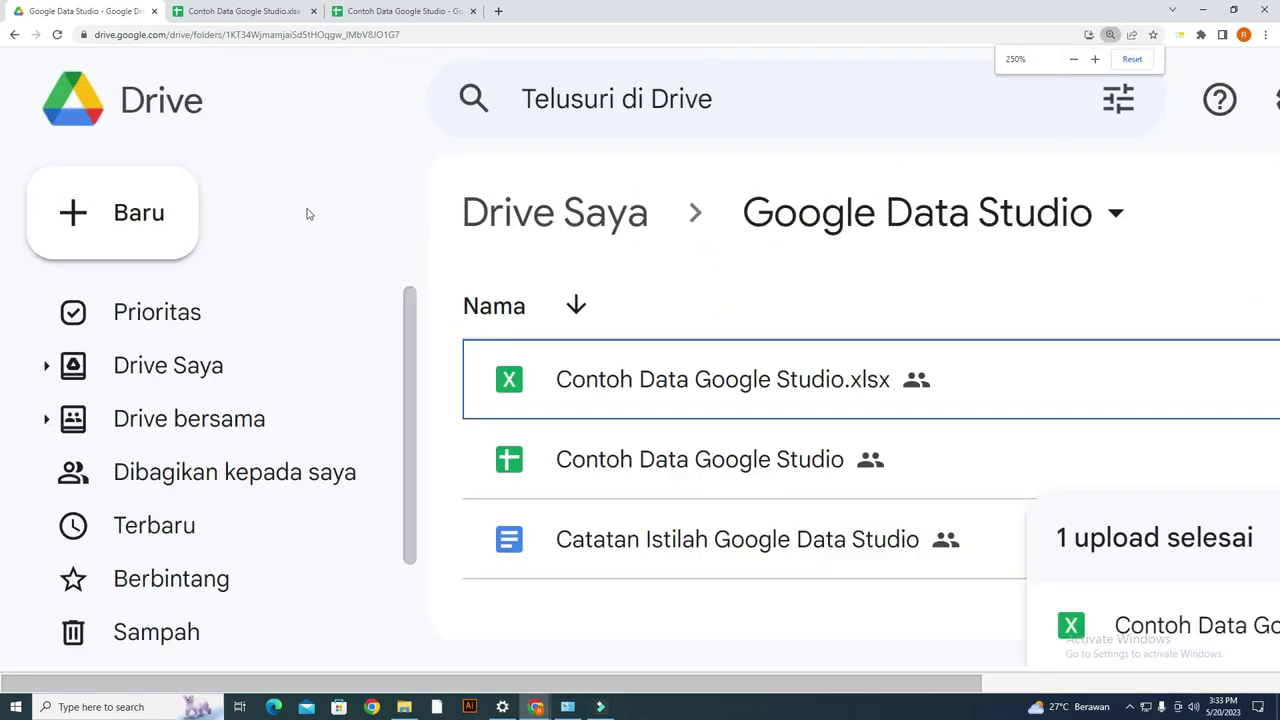
scroll(760, 355, down, 1)
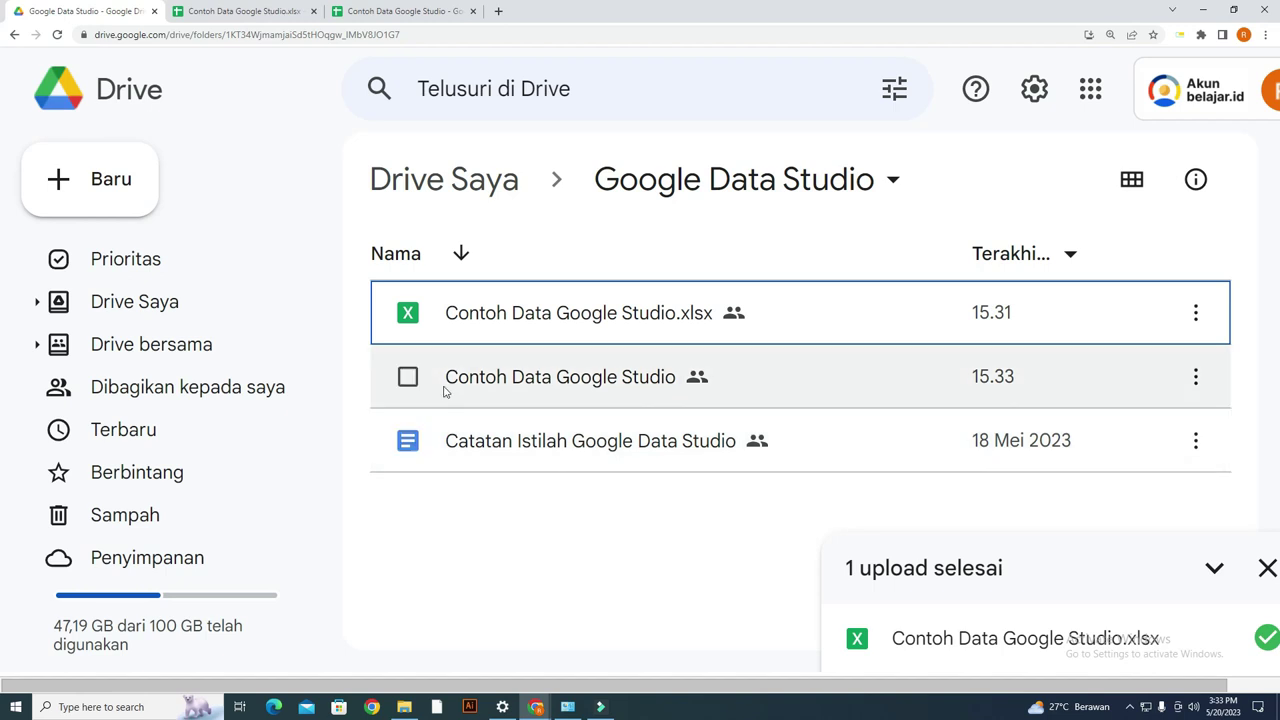
scroll(446, 391, down, 2)
click(403, 9)
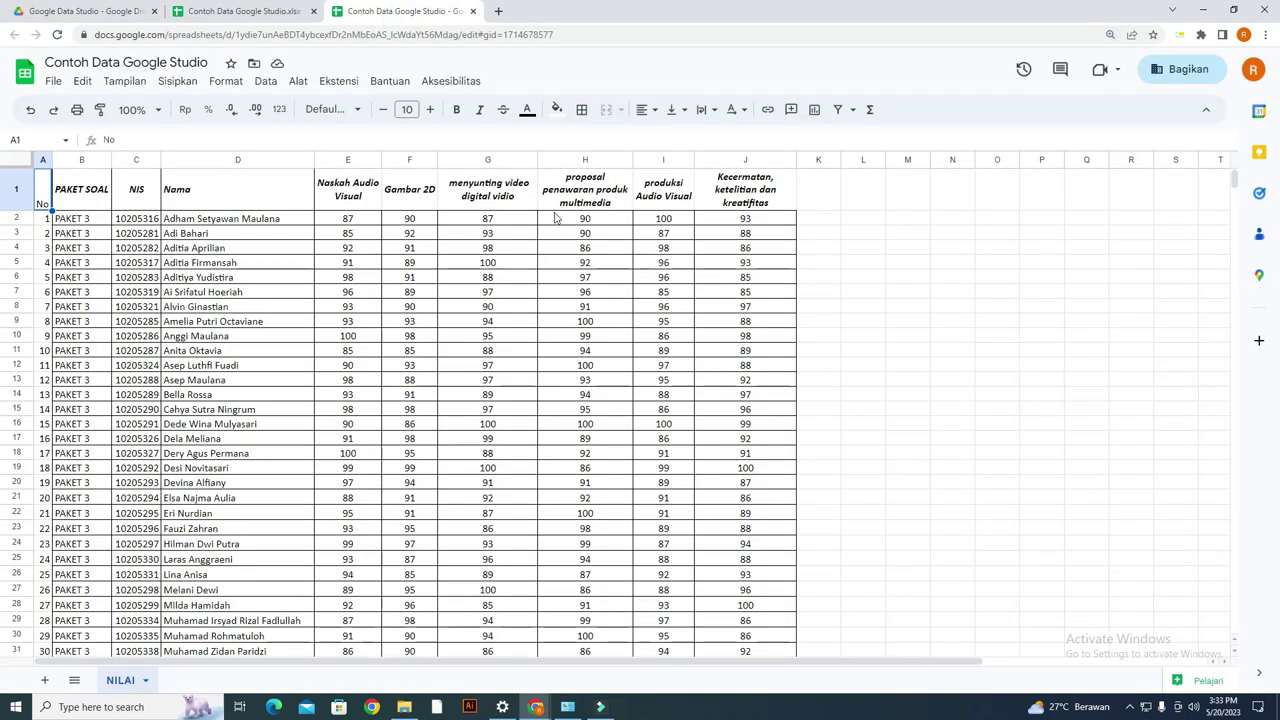
- Search Google for google data studio in a new browser tab and open the Looker Studio site to its report overview
click(498, 11)
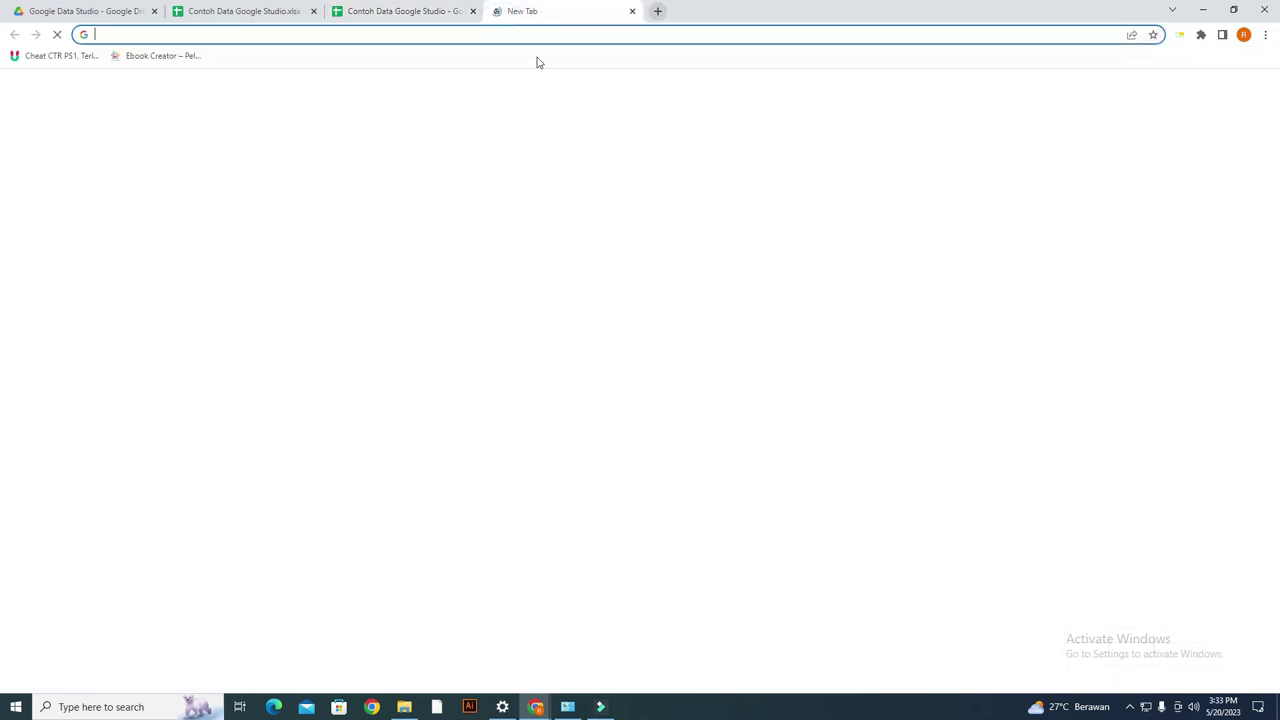
click(565, 277)
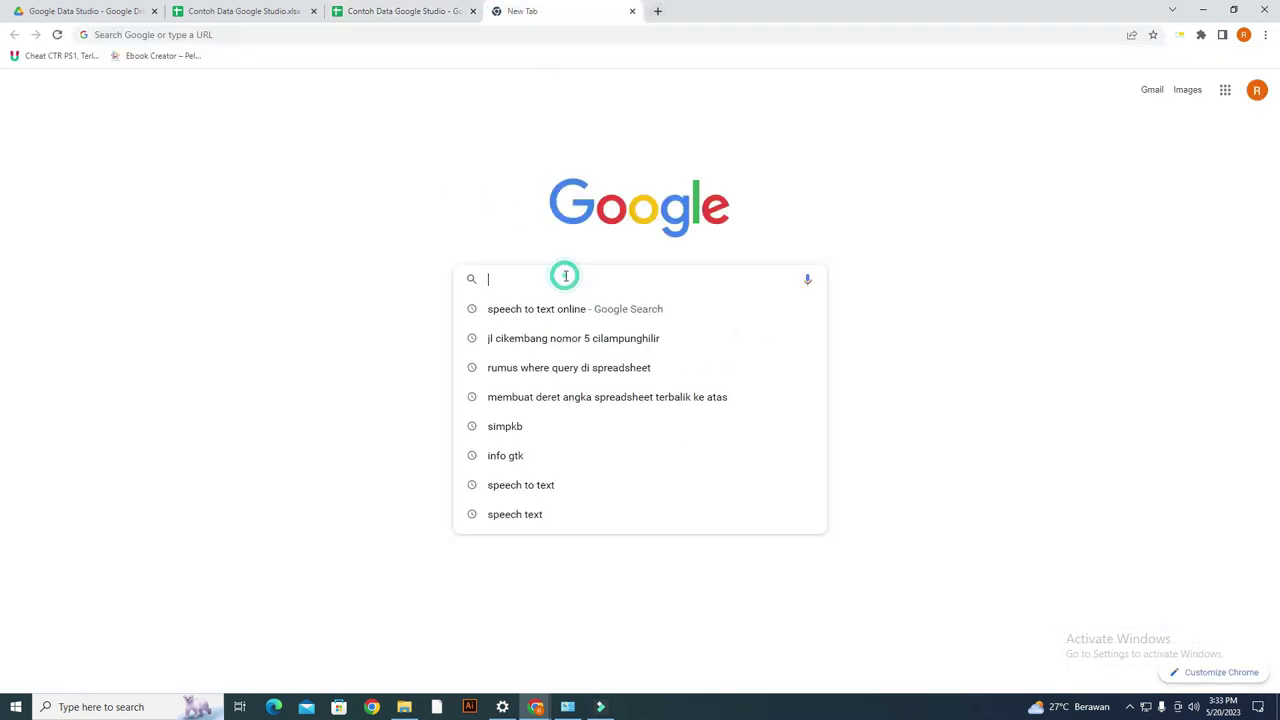
text(google data)
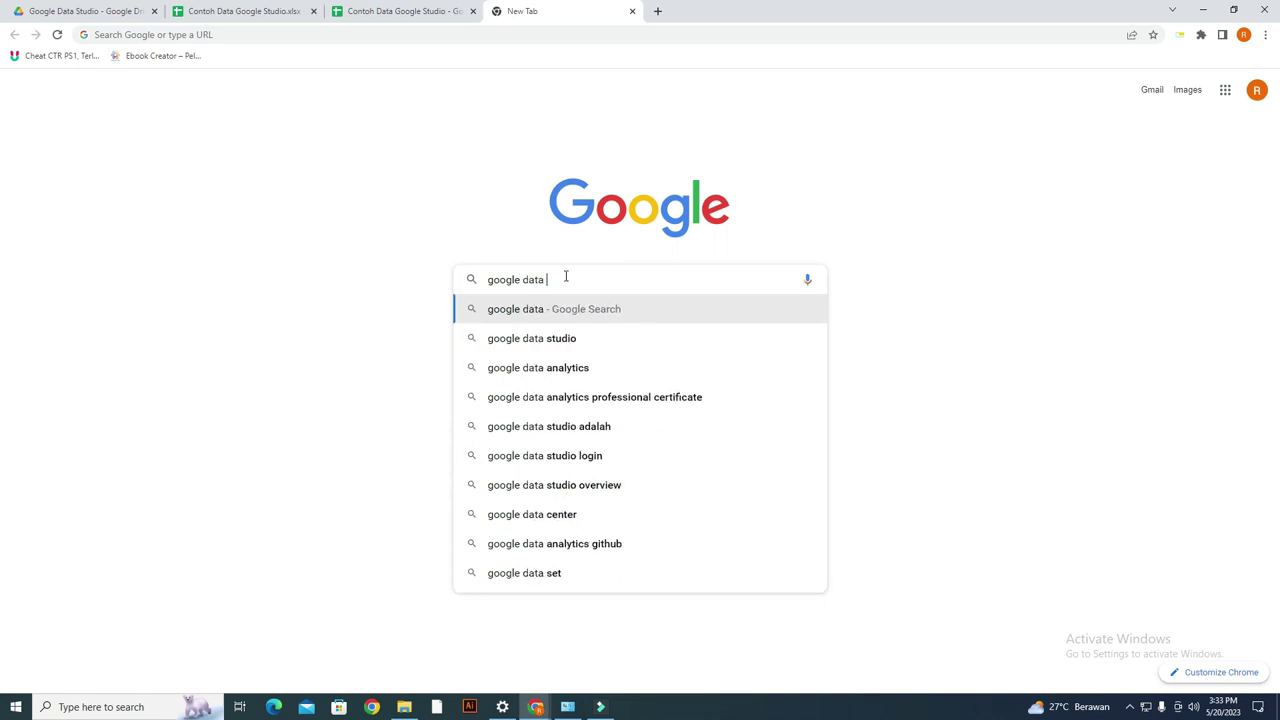
click(575, 338)
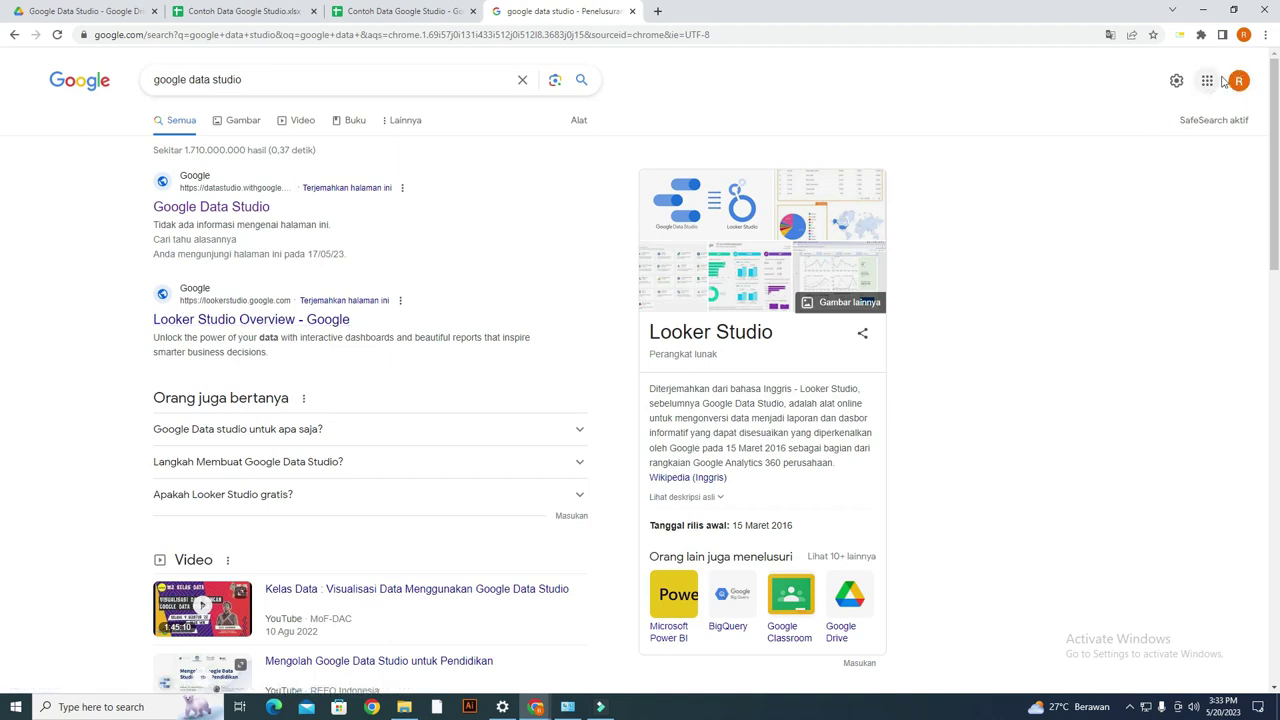
click(330, 319)
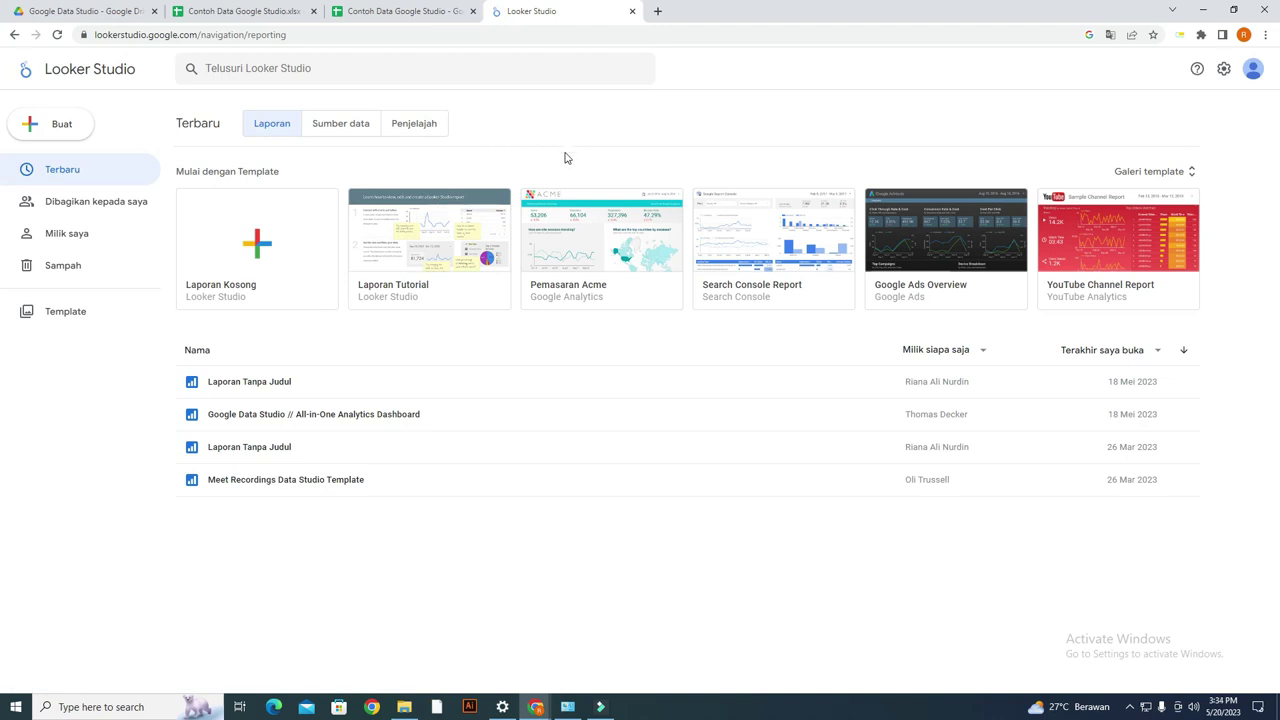
- Create a blank report and connect the NILAI worksheet of the Contoh Data Google Studio spreadsheet through the Google Spreadsheet connector
click(263, 242)
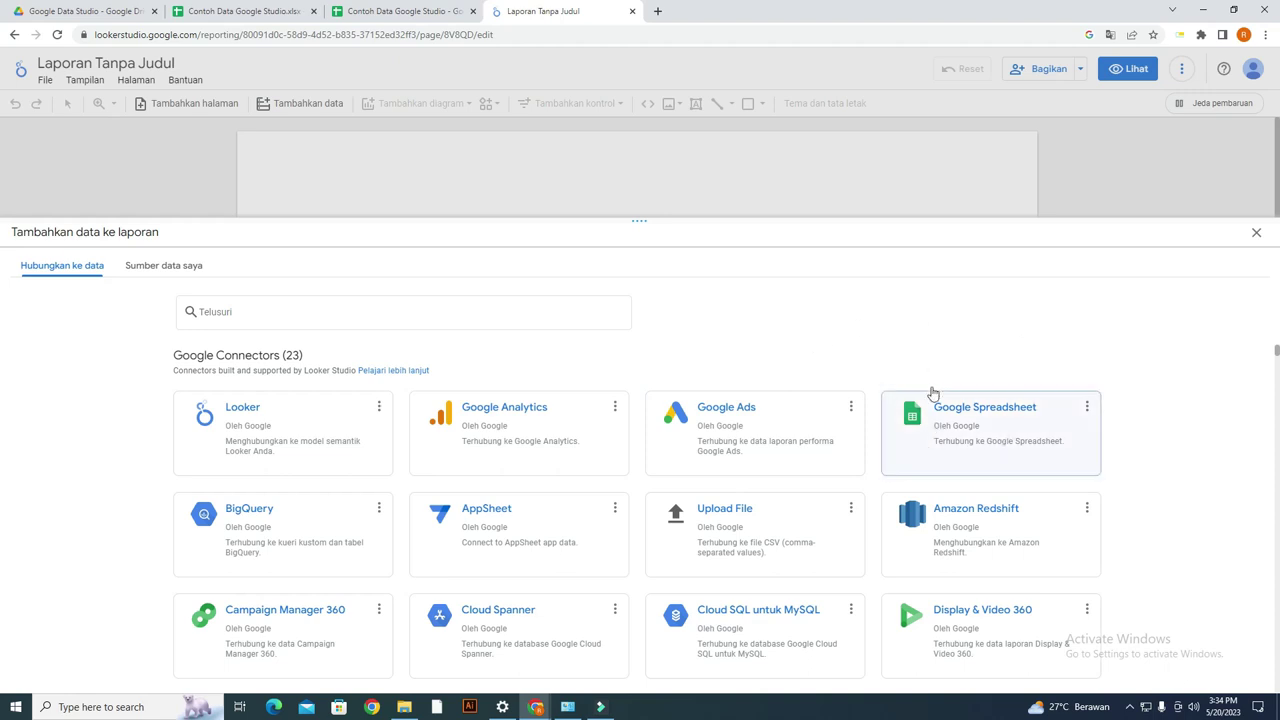
click(980, 432)
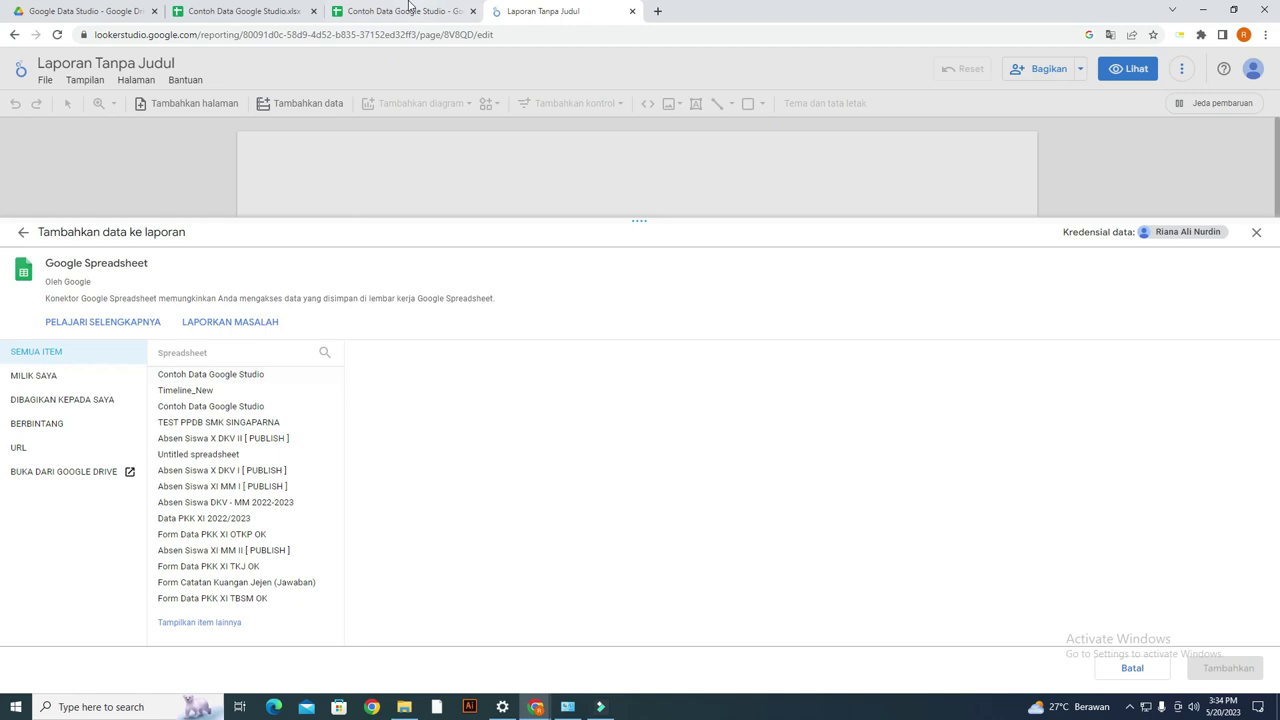
click(244, 381)
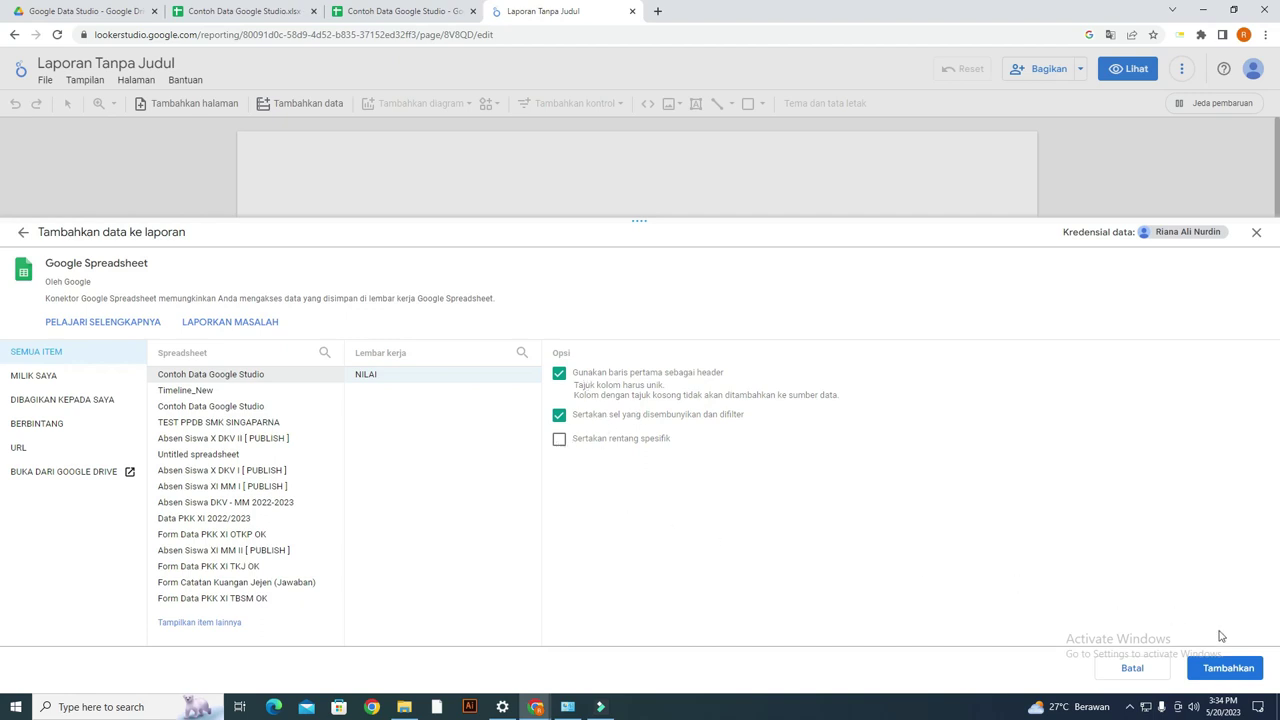
click(1224, 672)
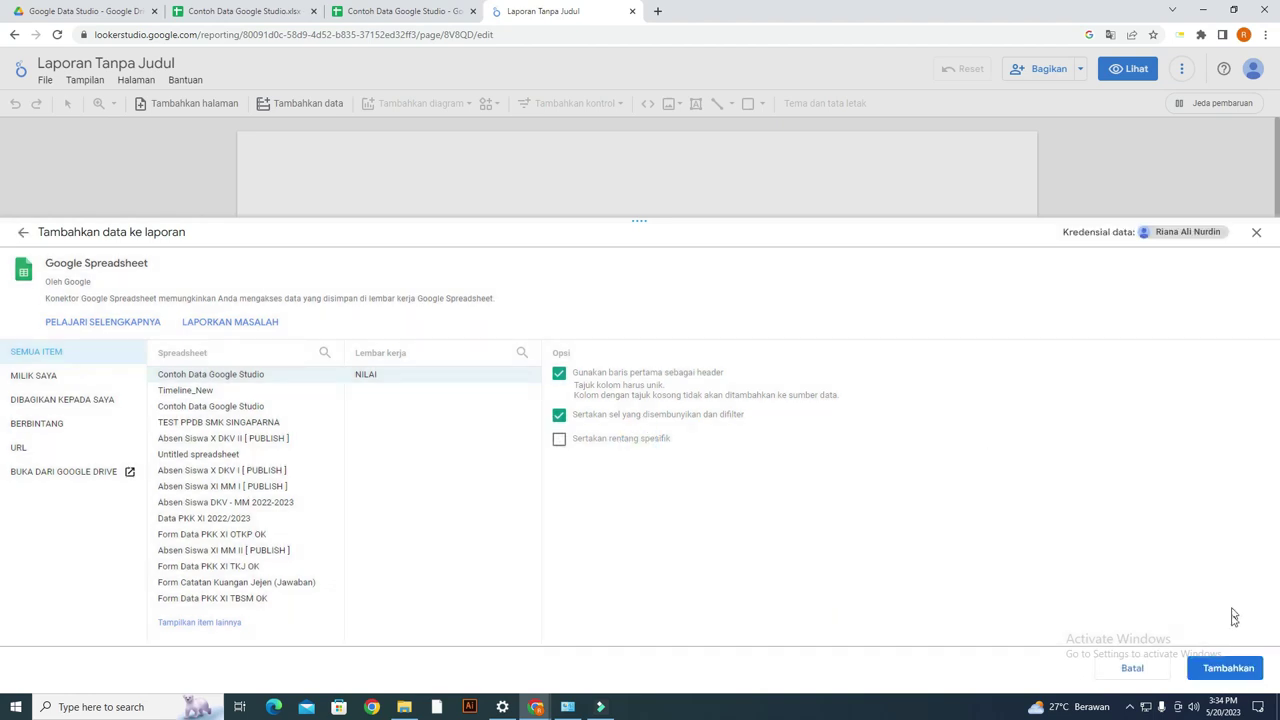
click(1221, 658)
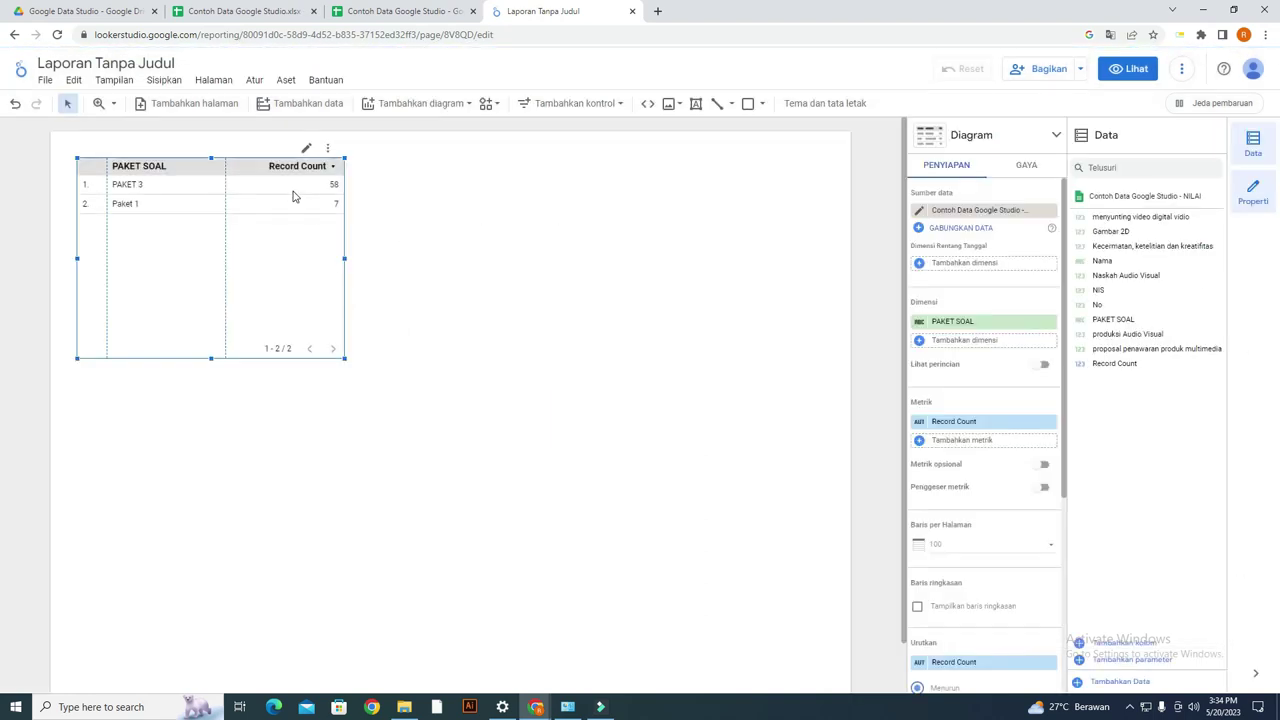
- Move the table toward the middle of the report page, narrow its PAKET SOAL column and sort it by Record Count ascending
drag(239, 160, 464, 226)
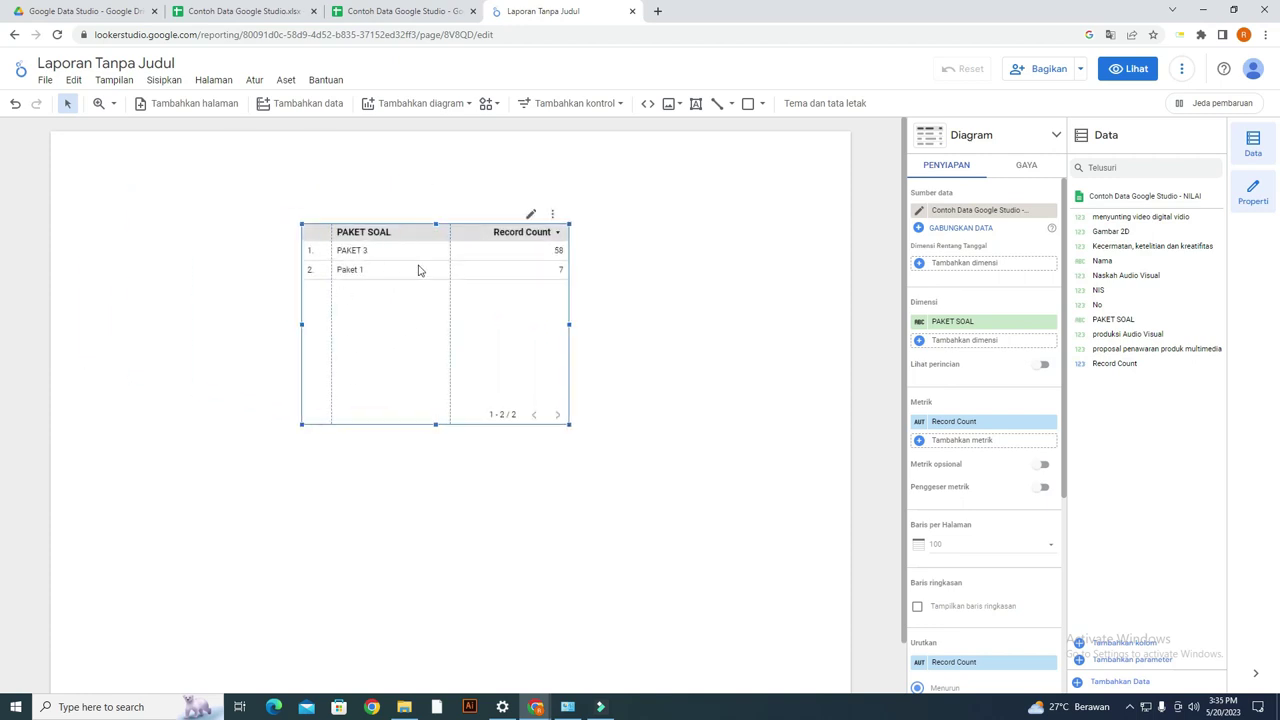
drag(450, 236, 418, 236)
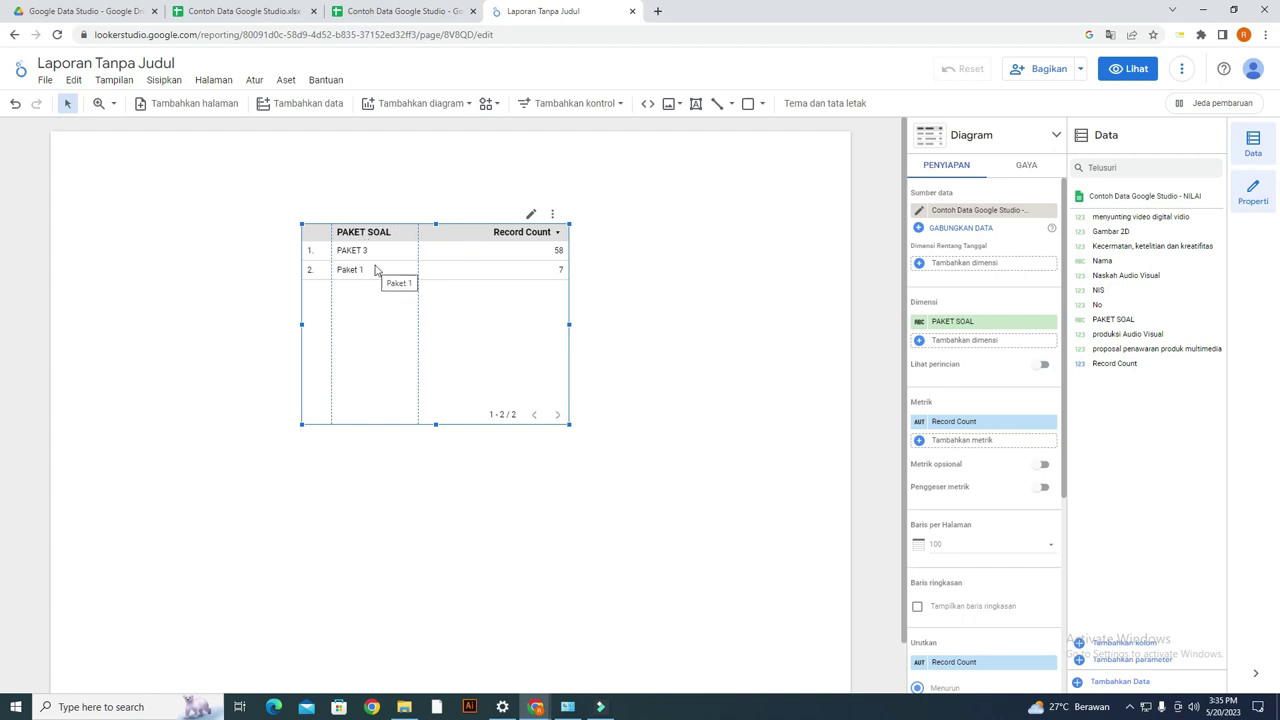
click(560, 233)
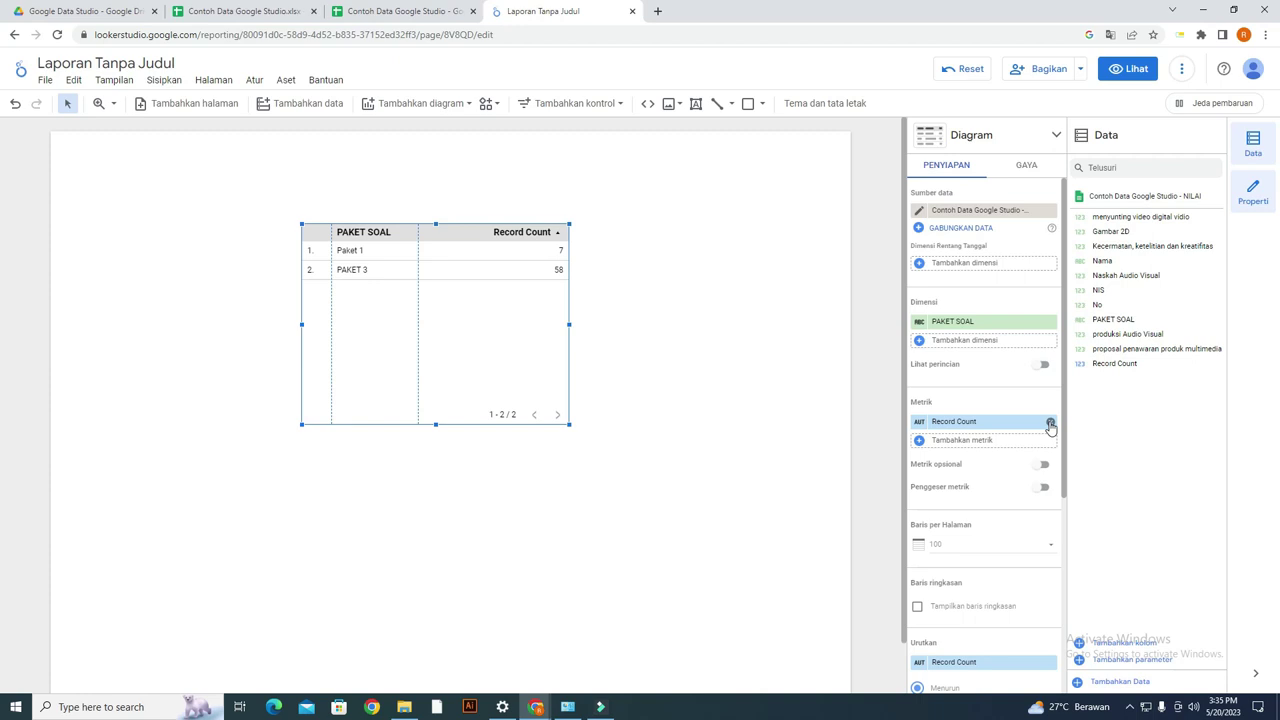
- Replace the table's Record Count metric and PAKET SOAL dimension with the dimensions No, NIS and Nama, in that order
click(1050, 423)
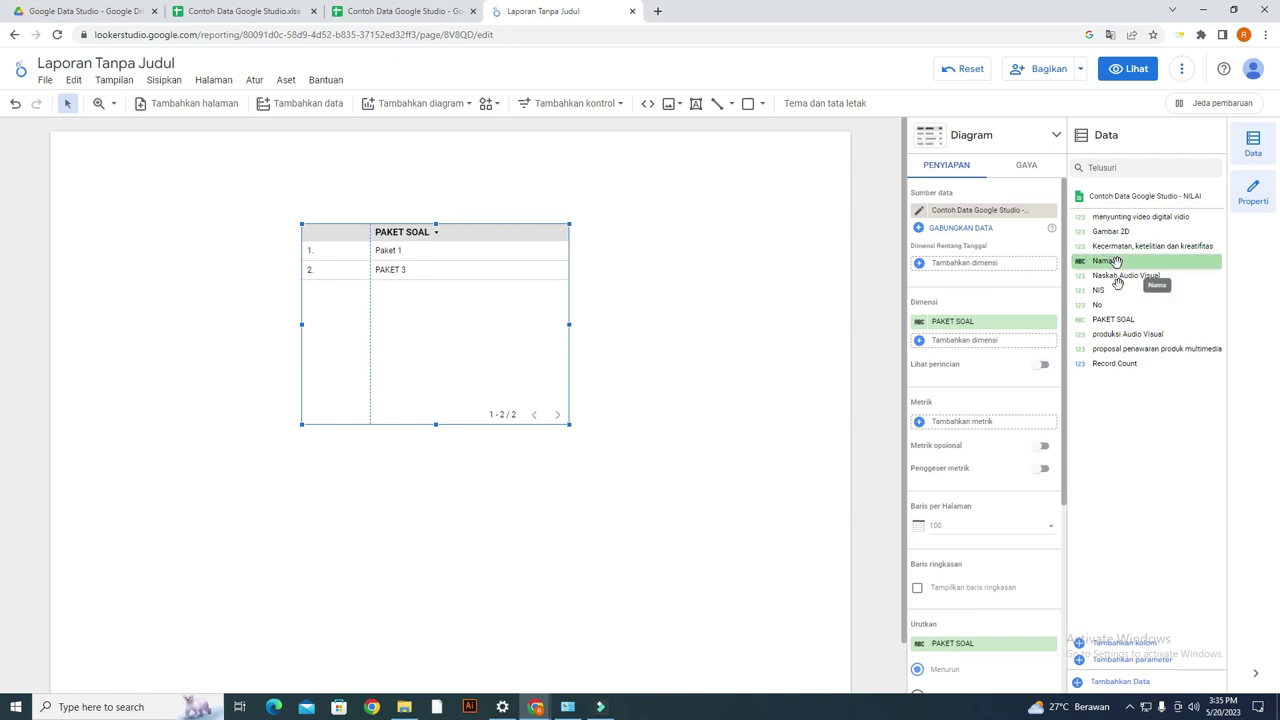
drag(1110, 304, 950, 320)
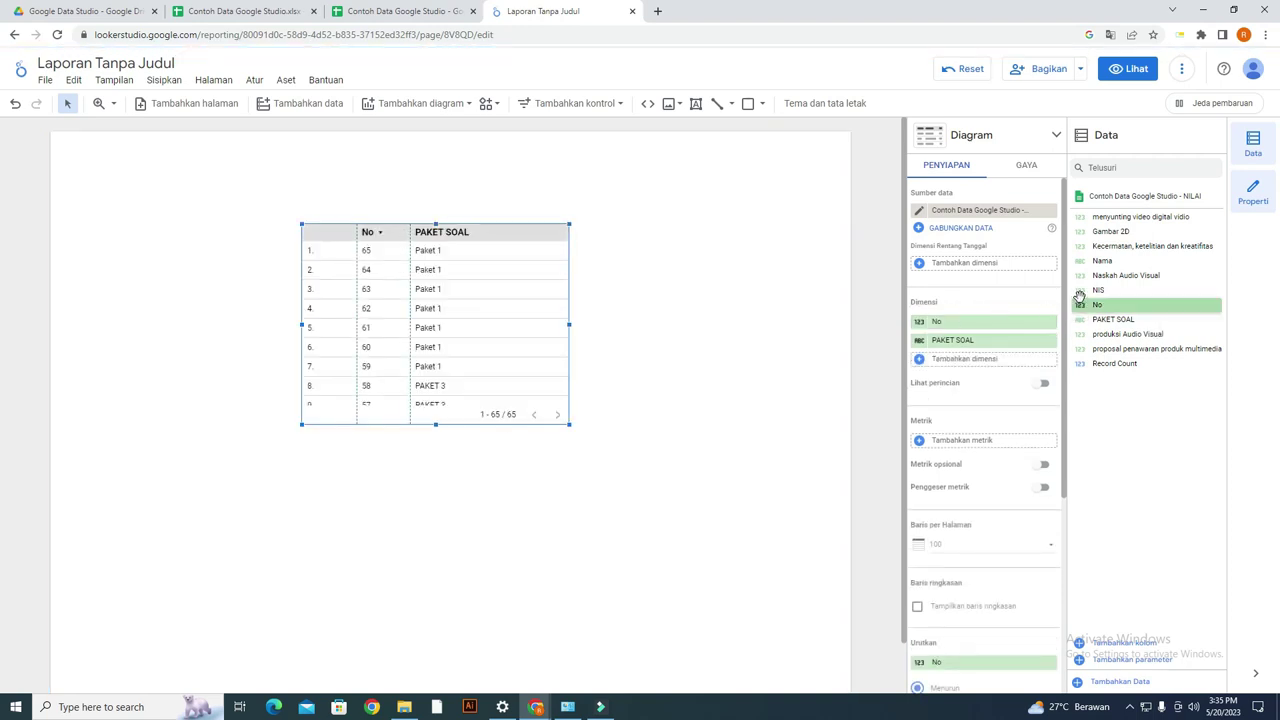
drag(1108, 290, 982, 352)
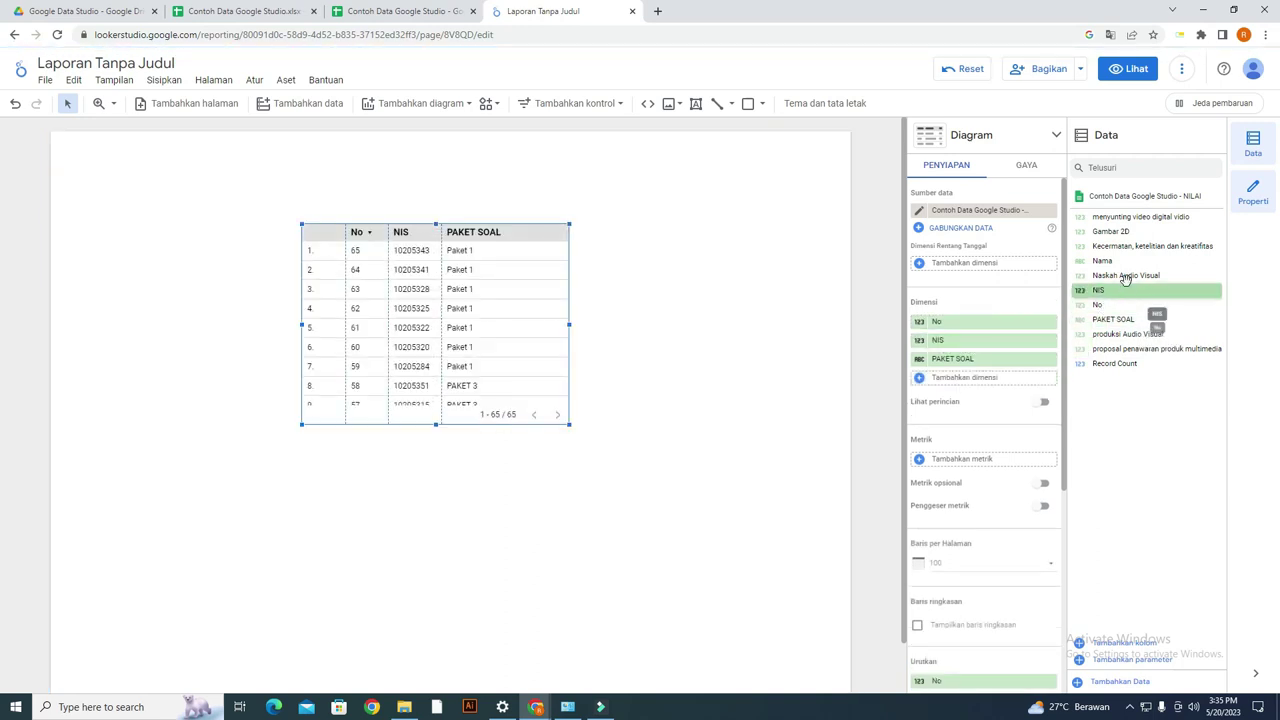
drag(1110, 262, 982, 360)
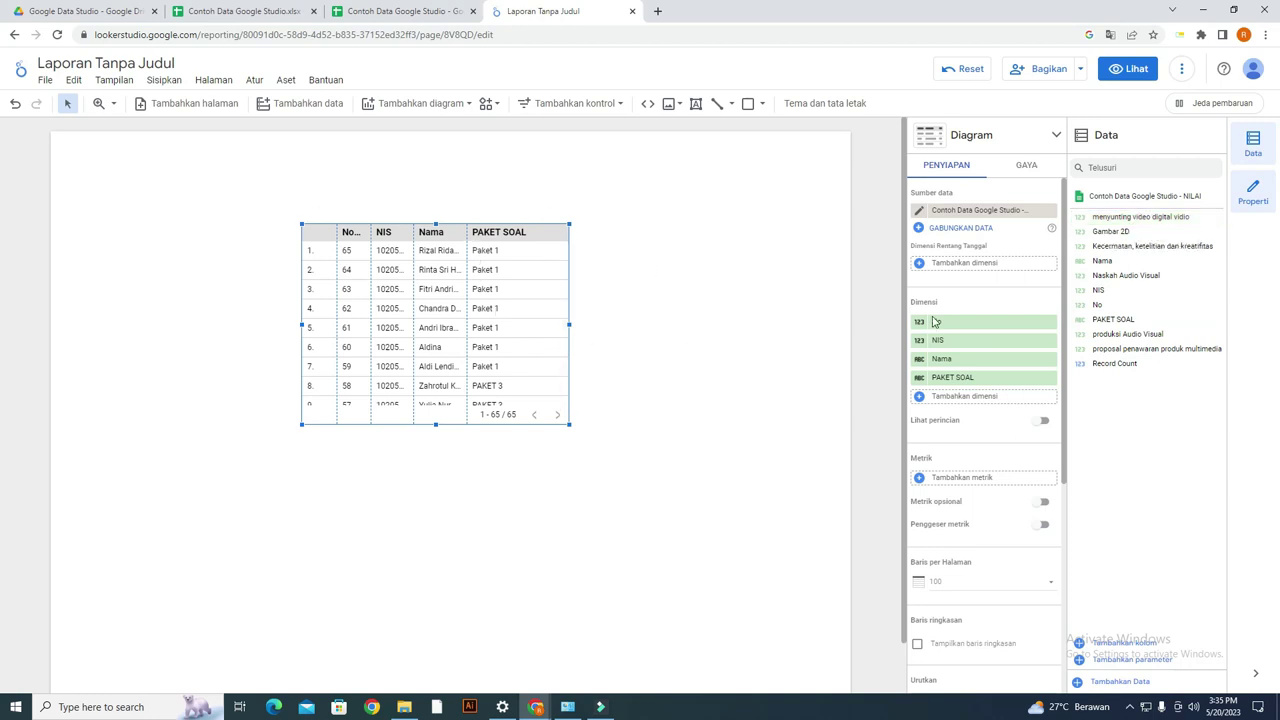
click(1049, 379)
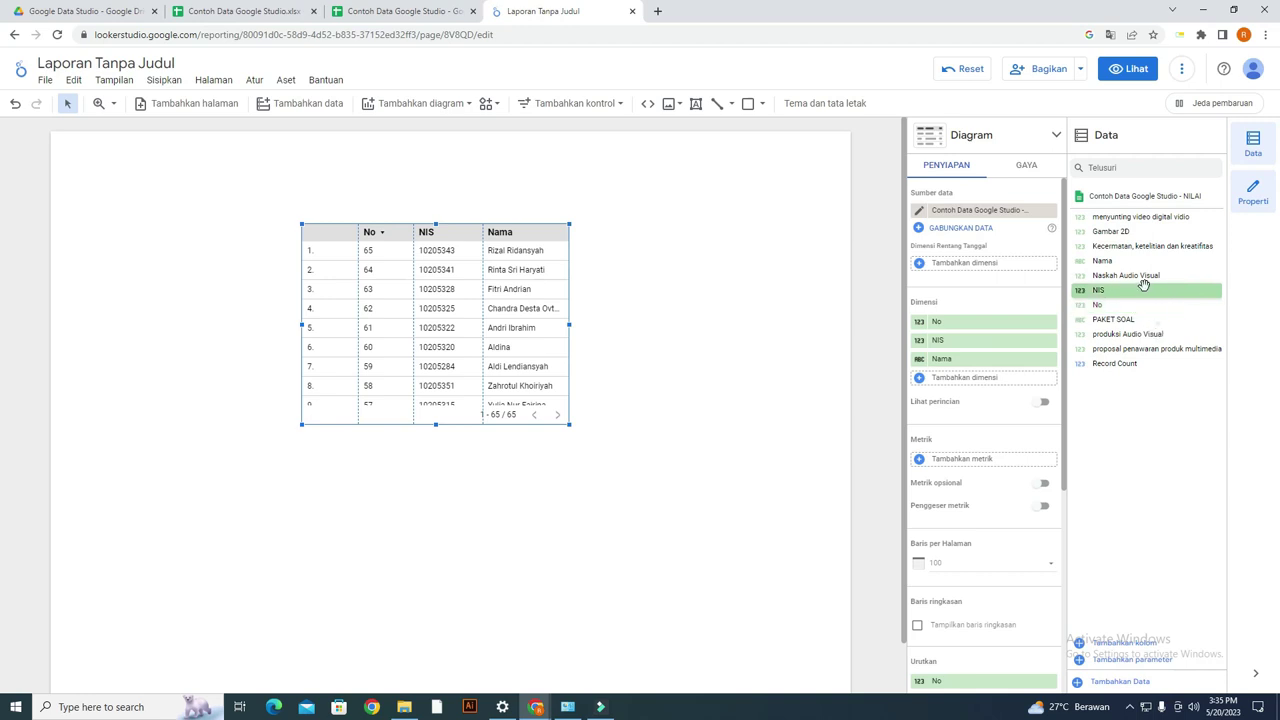
- Add Naskah Audio Visual as a dimension after Nama, replace it with produksi Audio Visual, and add proposal penawaran produk multimedia
drag(1120, 277, 997, 390)
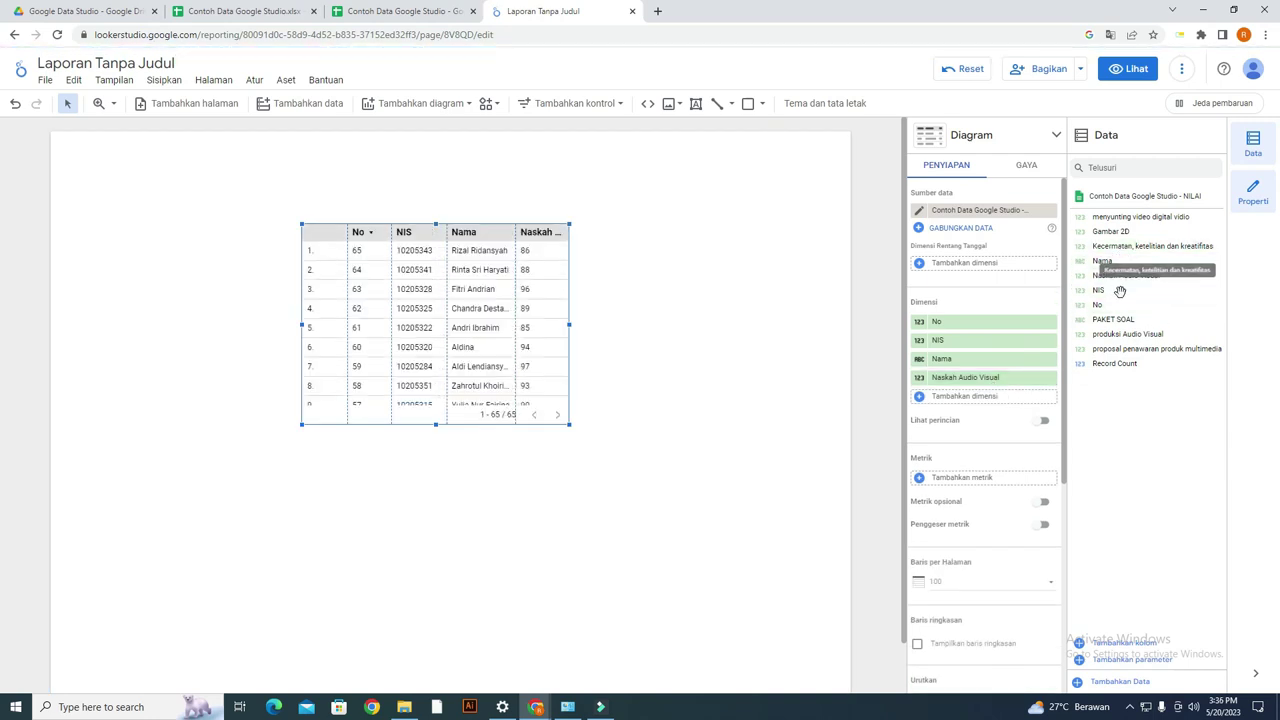
drag(1126, 340, 996, 394)
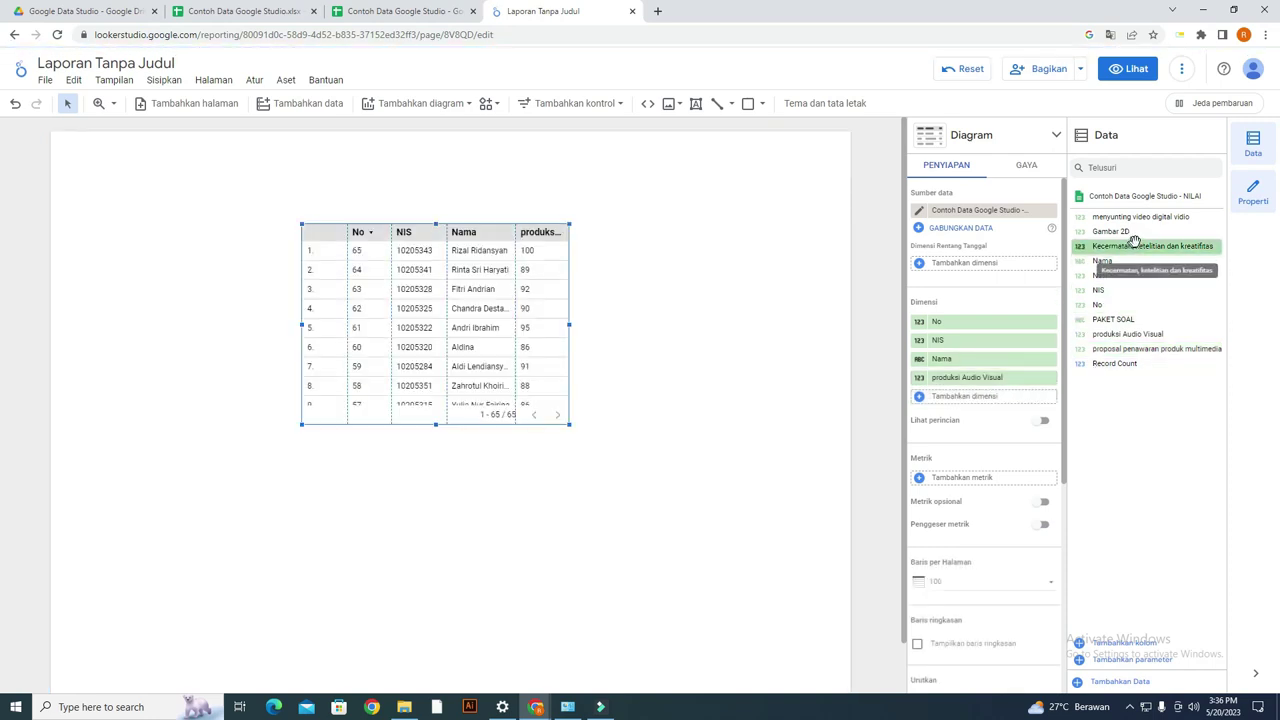
drag(1134, 216, 1008, 408)
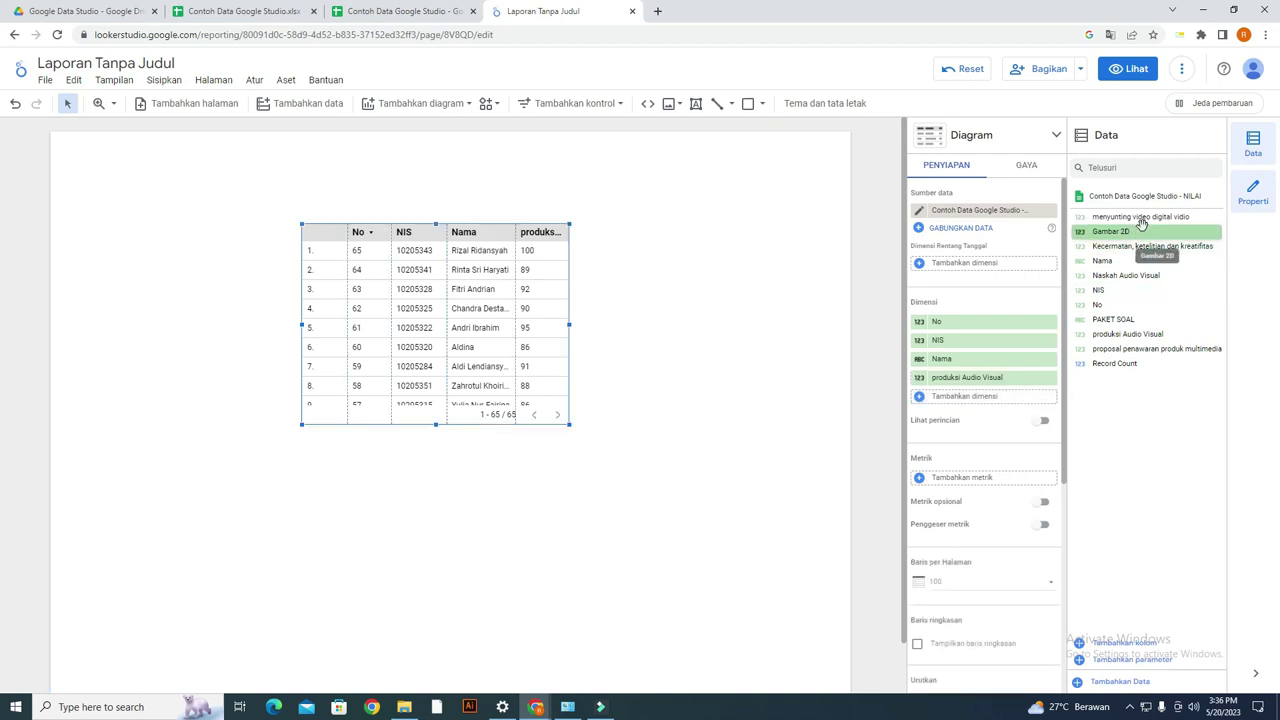
drag(1143, 224, 1014, 402)
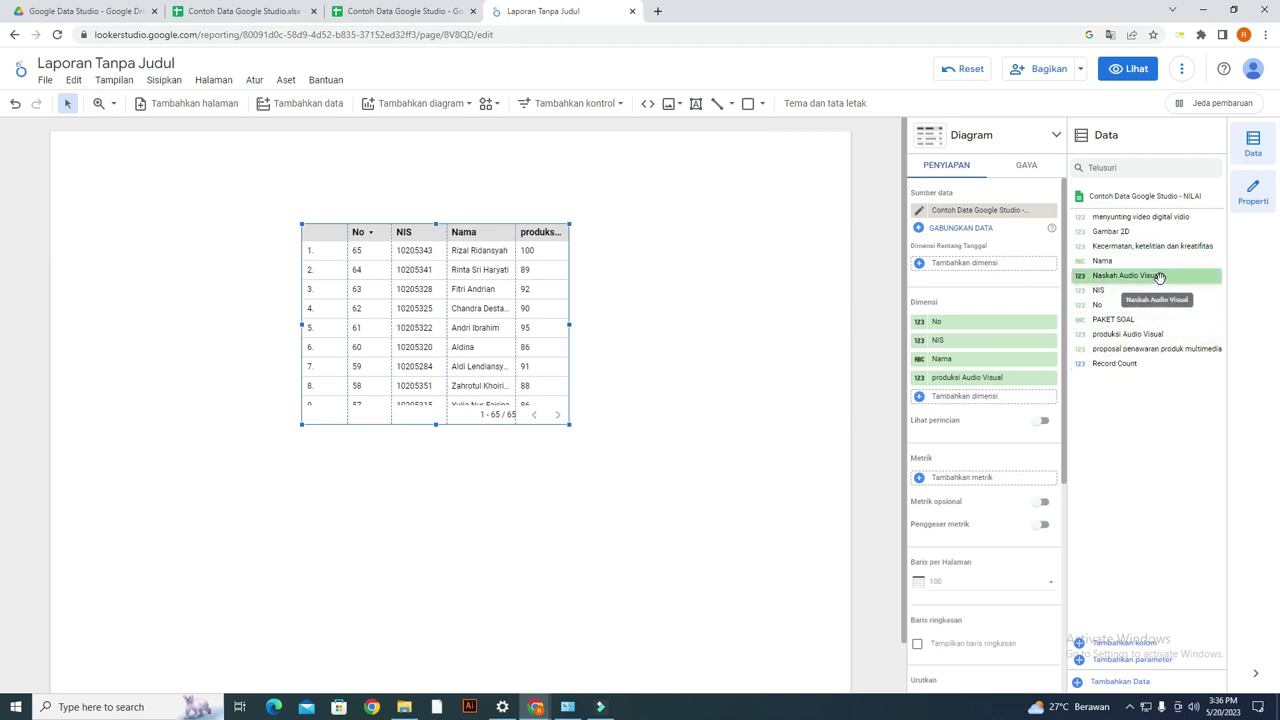
drag(1153, 351, 1006, 386)
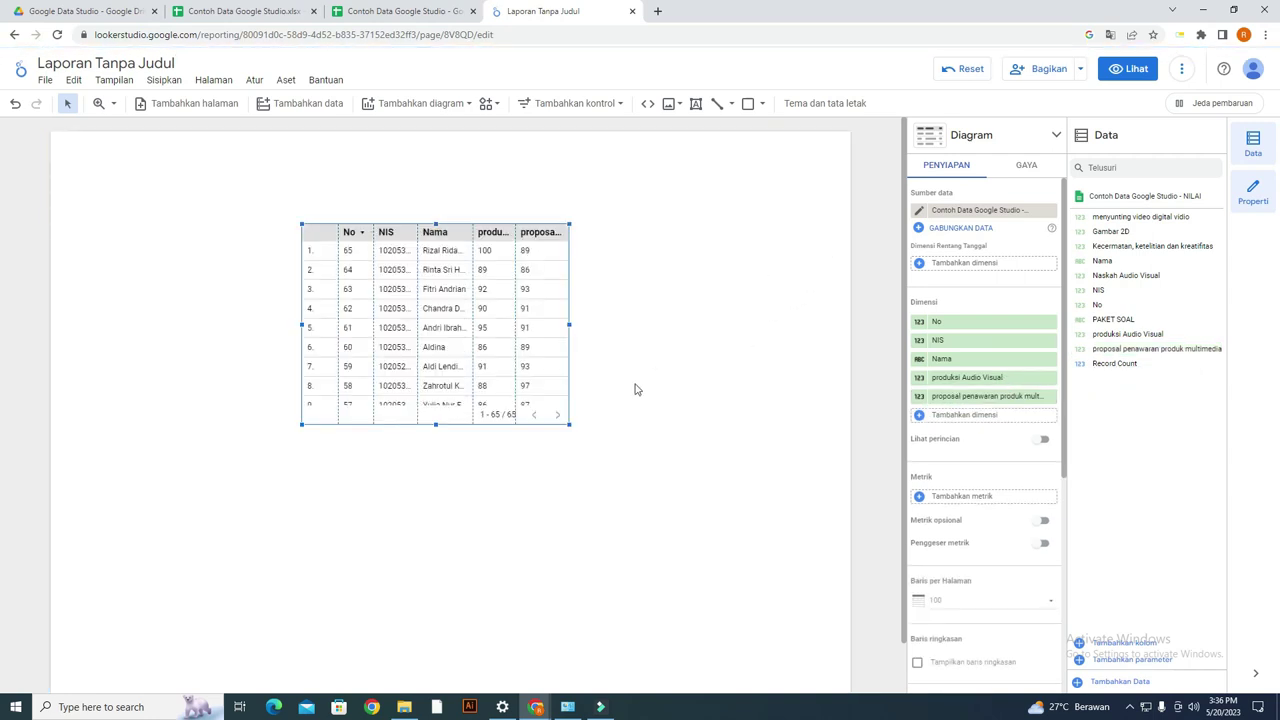
- Enlarge the table from opposite corners so it spans most of the report page's width
drag(569, 423, 792, 595)
drag(301, 224, 128, 215)
click(178, 216)
- Narrow the table's row-number, No, NIS, Nama and produksi Audio Visual columns to fit their contents, and deselect the table
drag(218, 243, 128, 232)
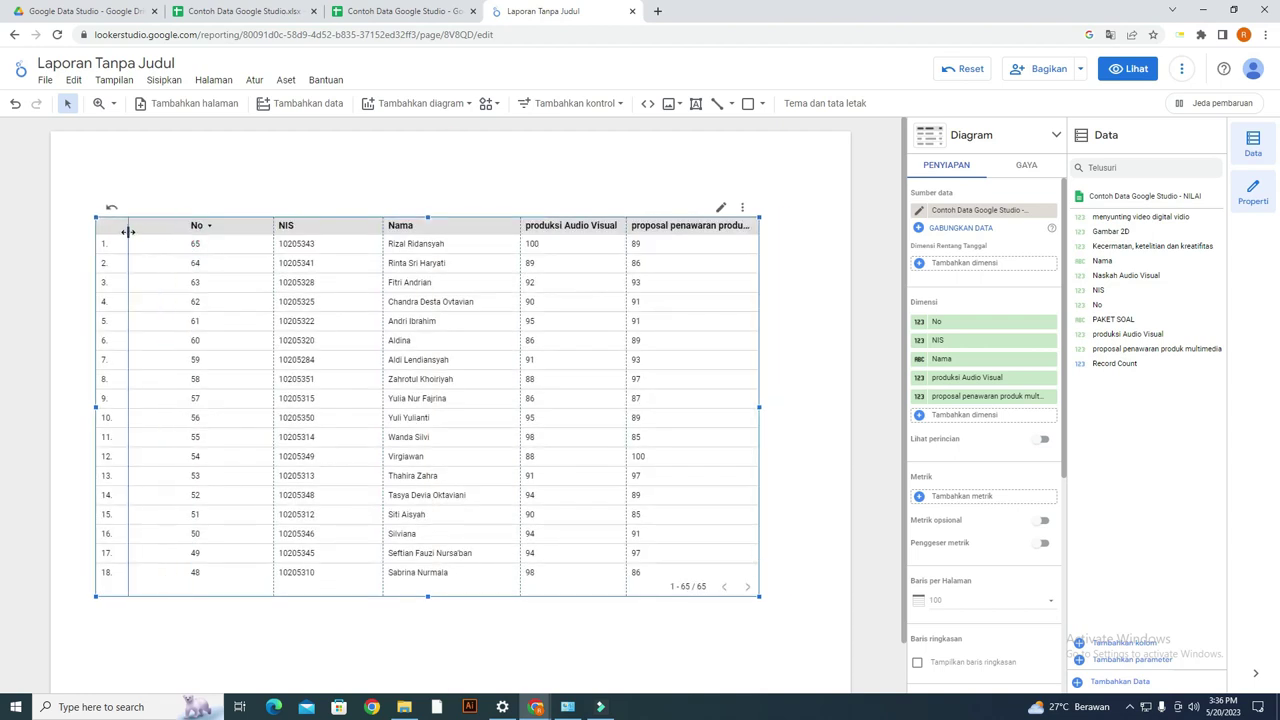
drag(272, 243, 164, 242)
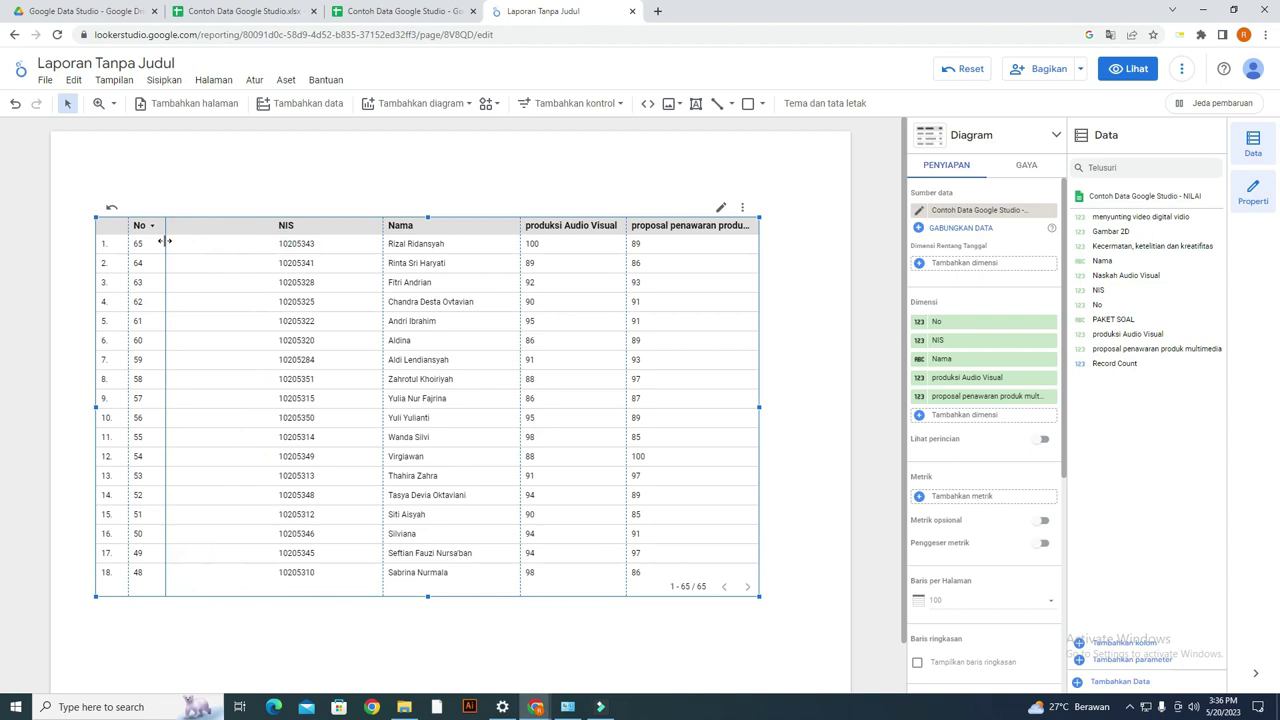
drag(380, 262, 228, 260)
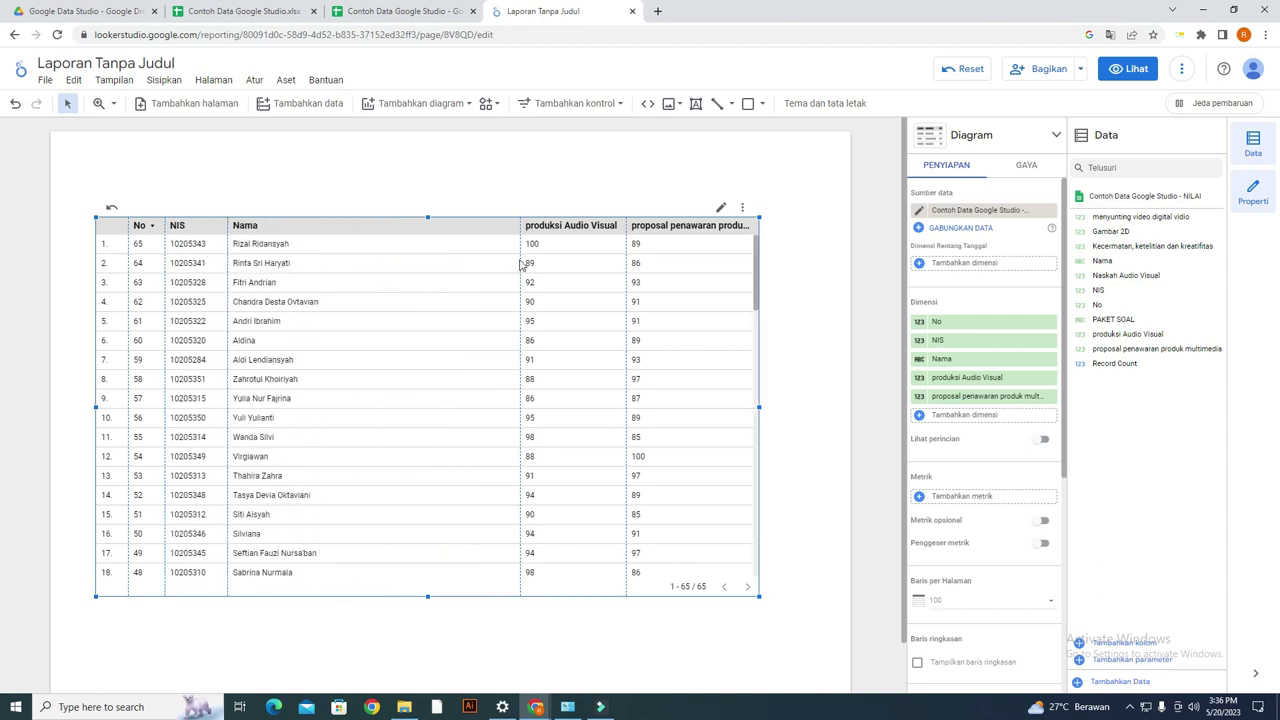
drag(521, 258, 334, 283)
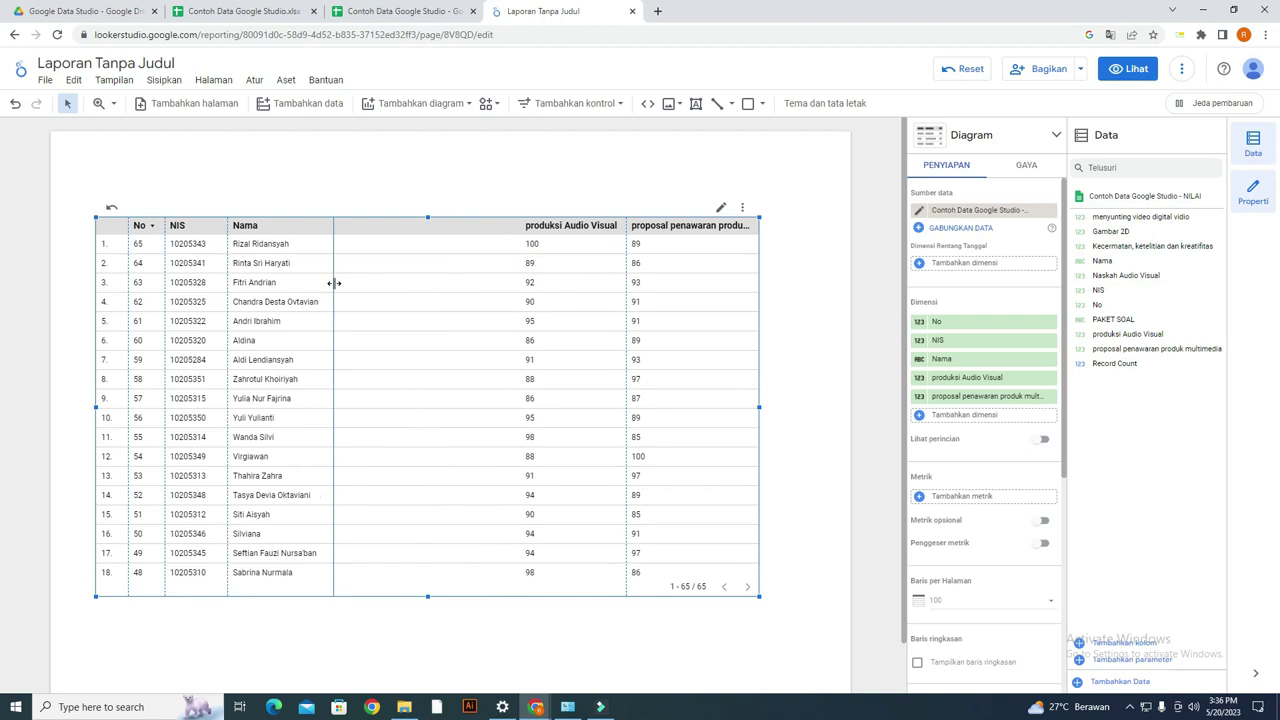
drag(628, 272, 446, 277)
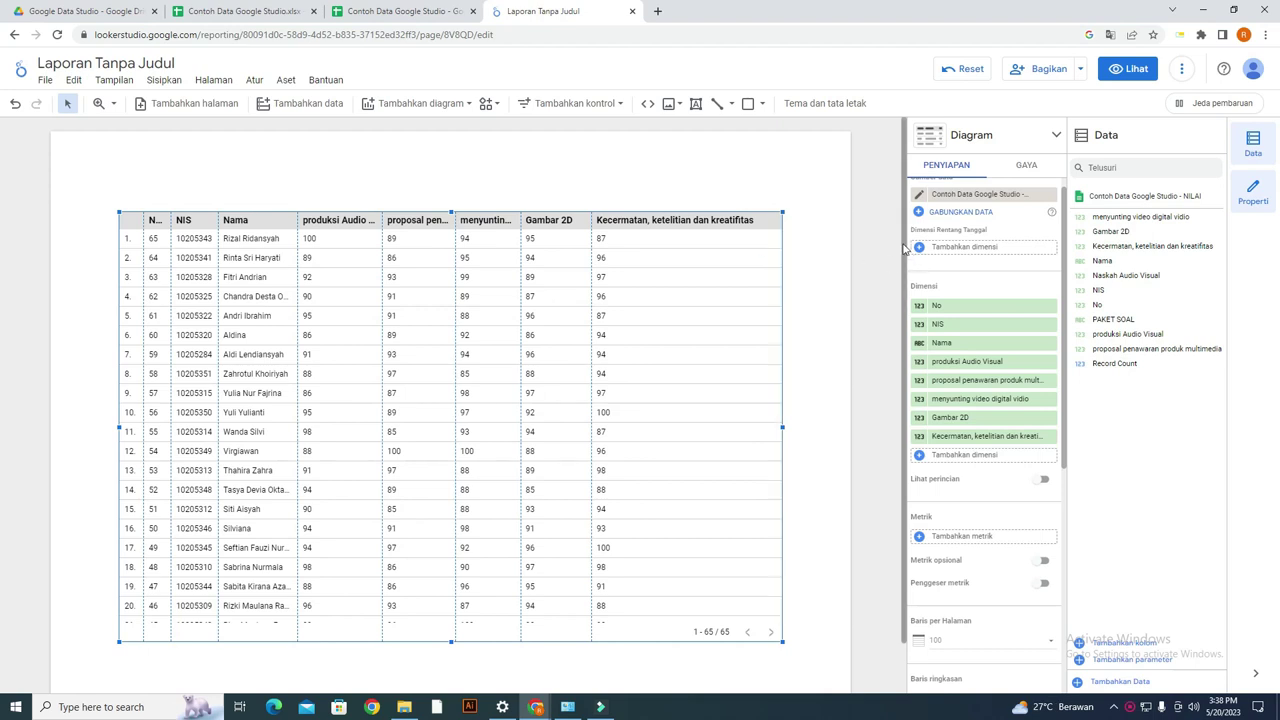
click(903, 238)
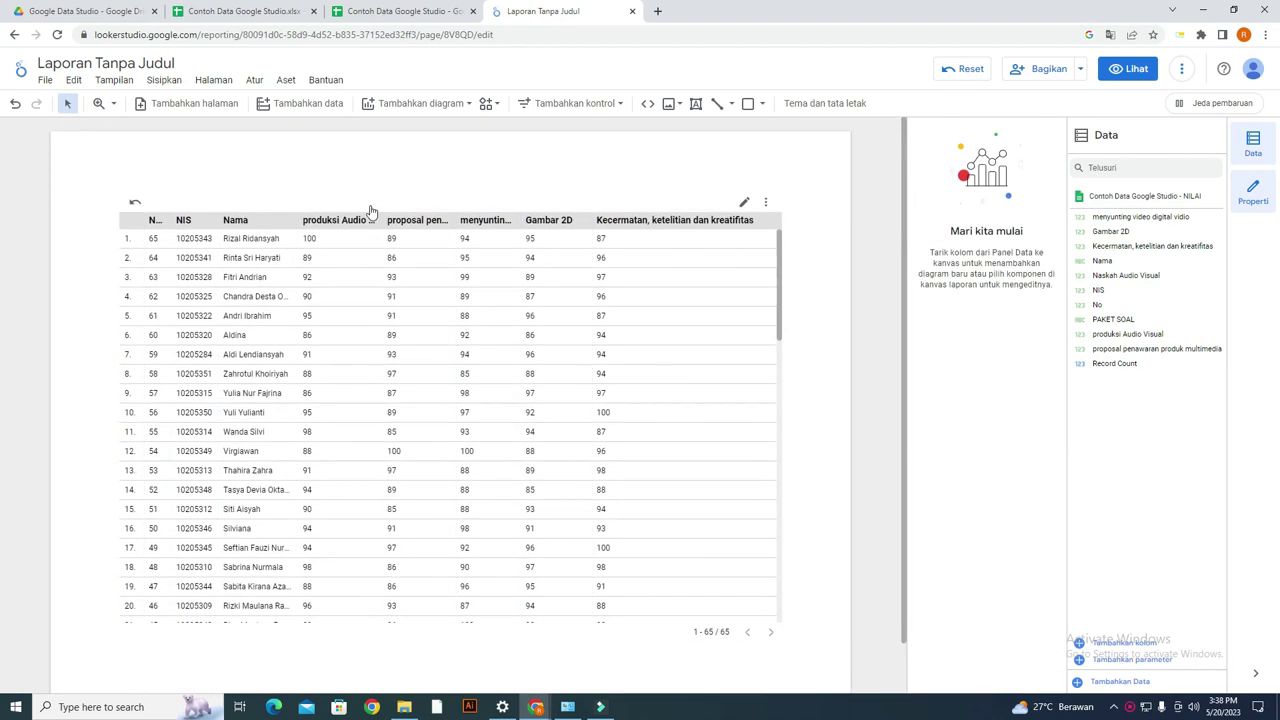